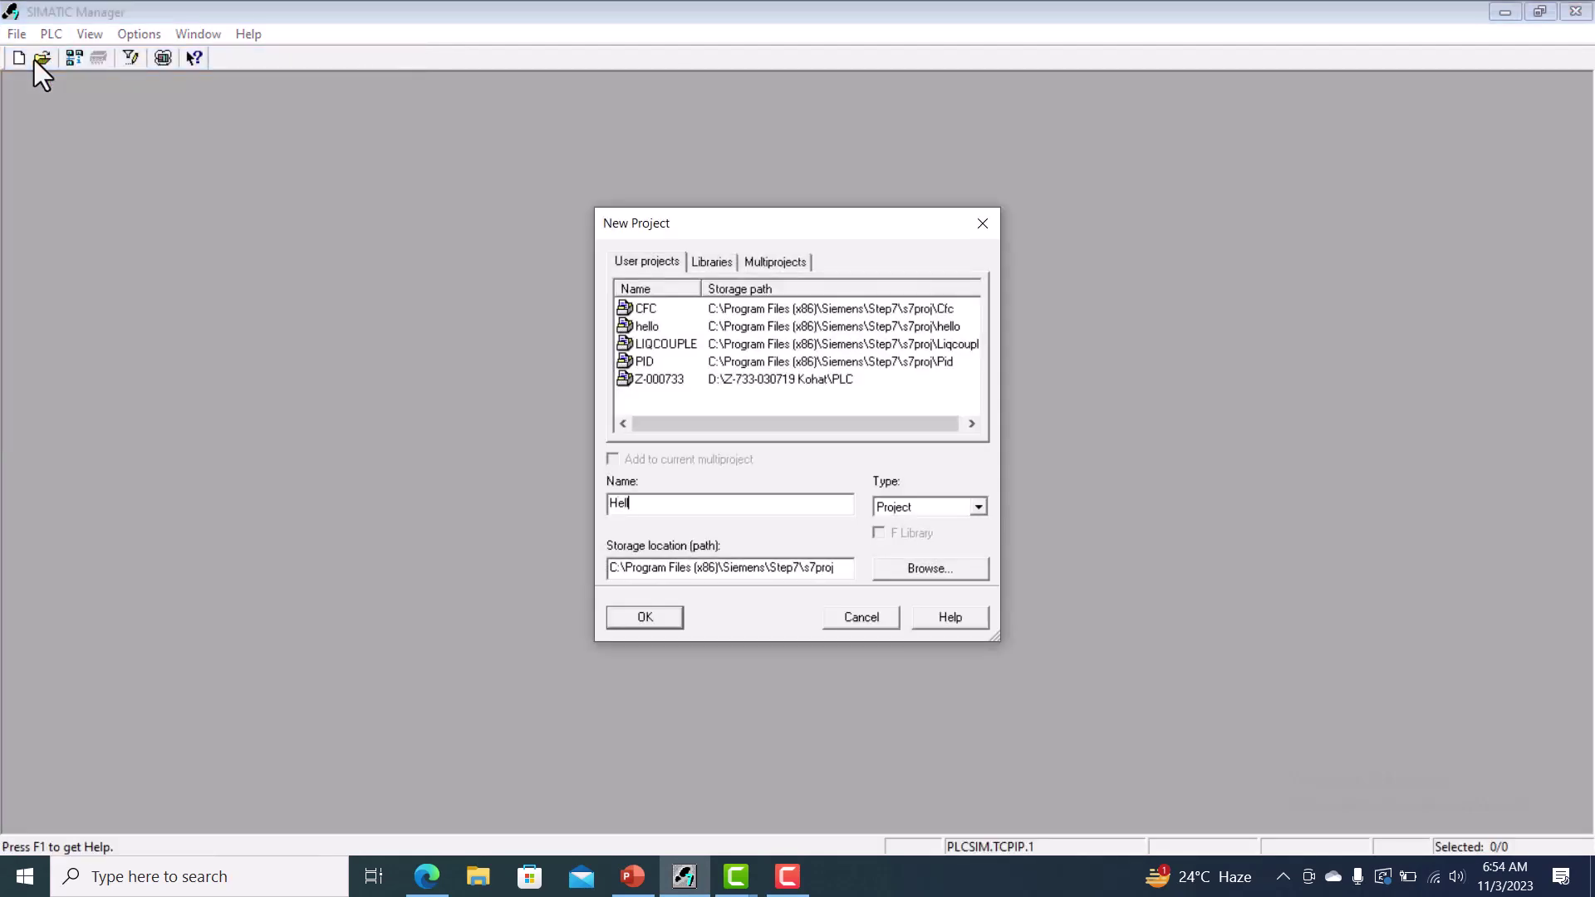
# - Enter HelloWorld as the project name and create the project
pyautogui.write('ld')
pyautogui.press('Return')
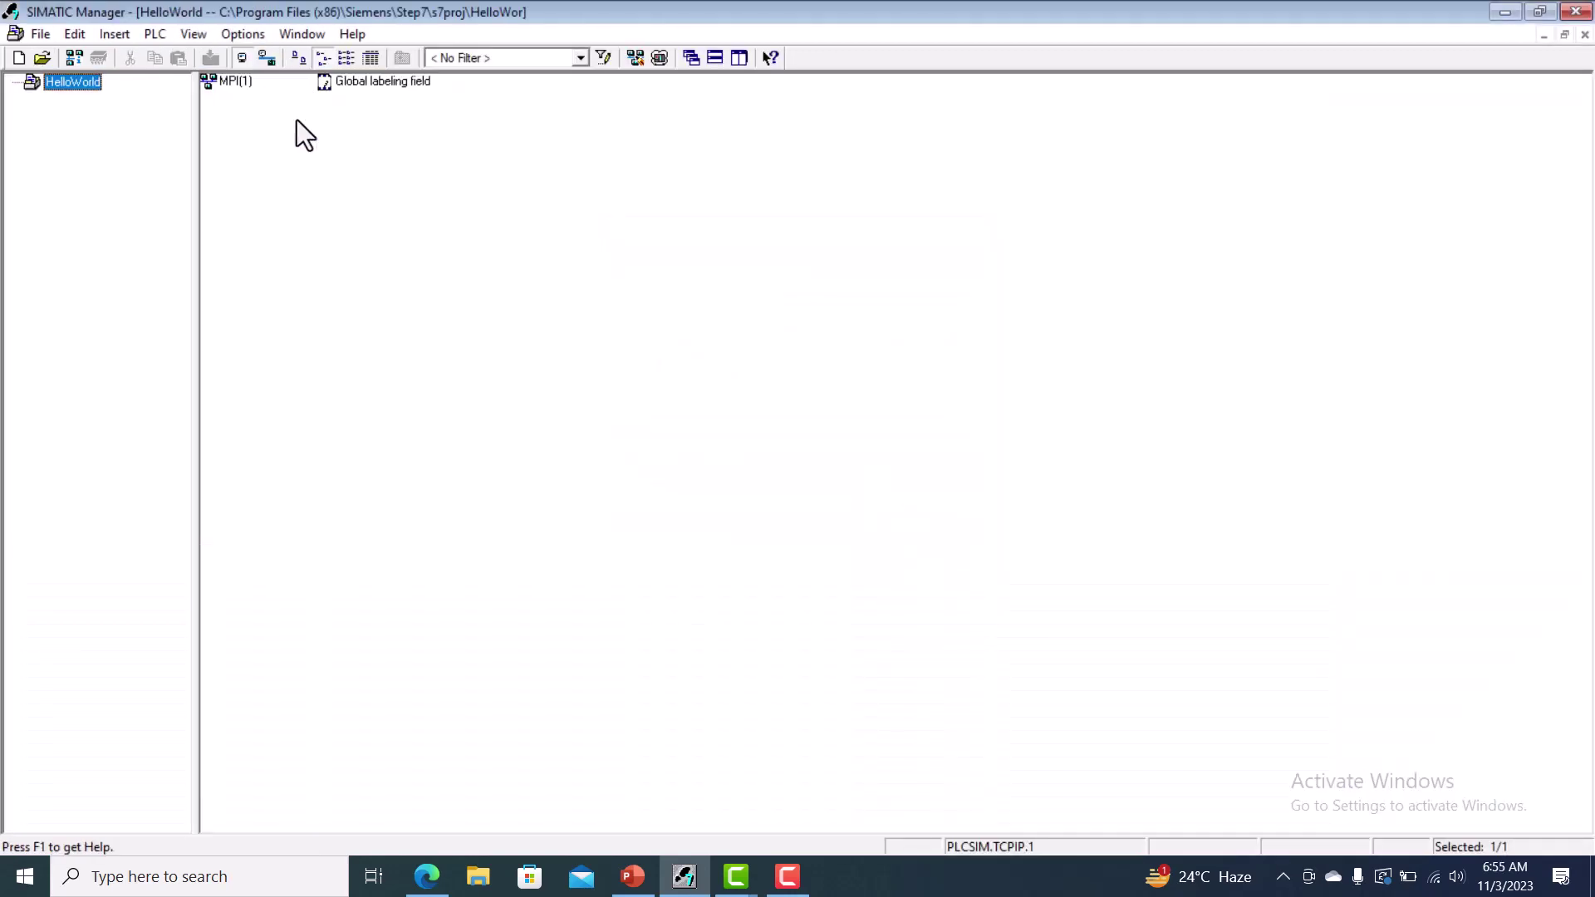
# - Show the Insert New Object submenu for the HelloWorld project
pyautogui.rightClick(62, 85)
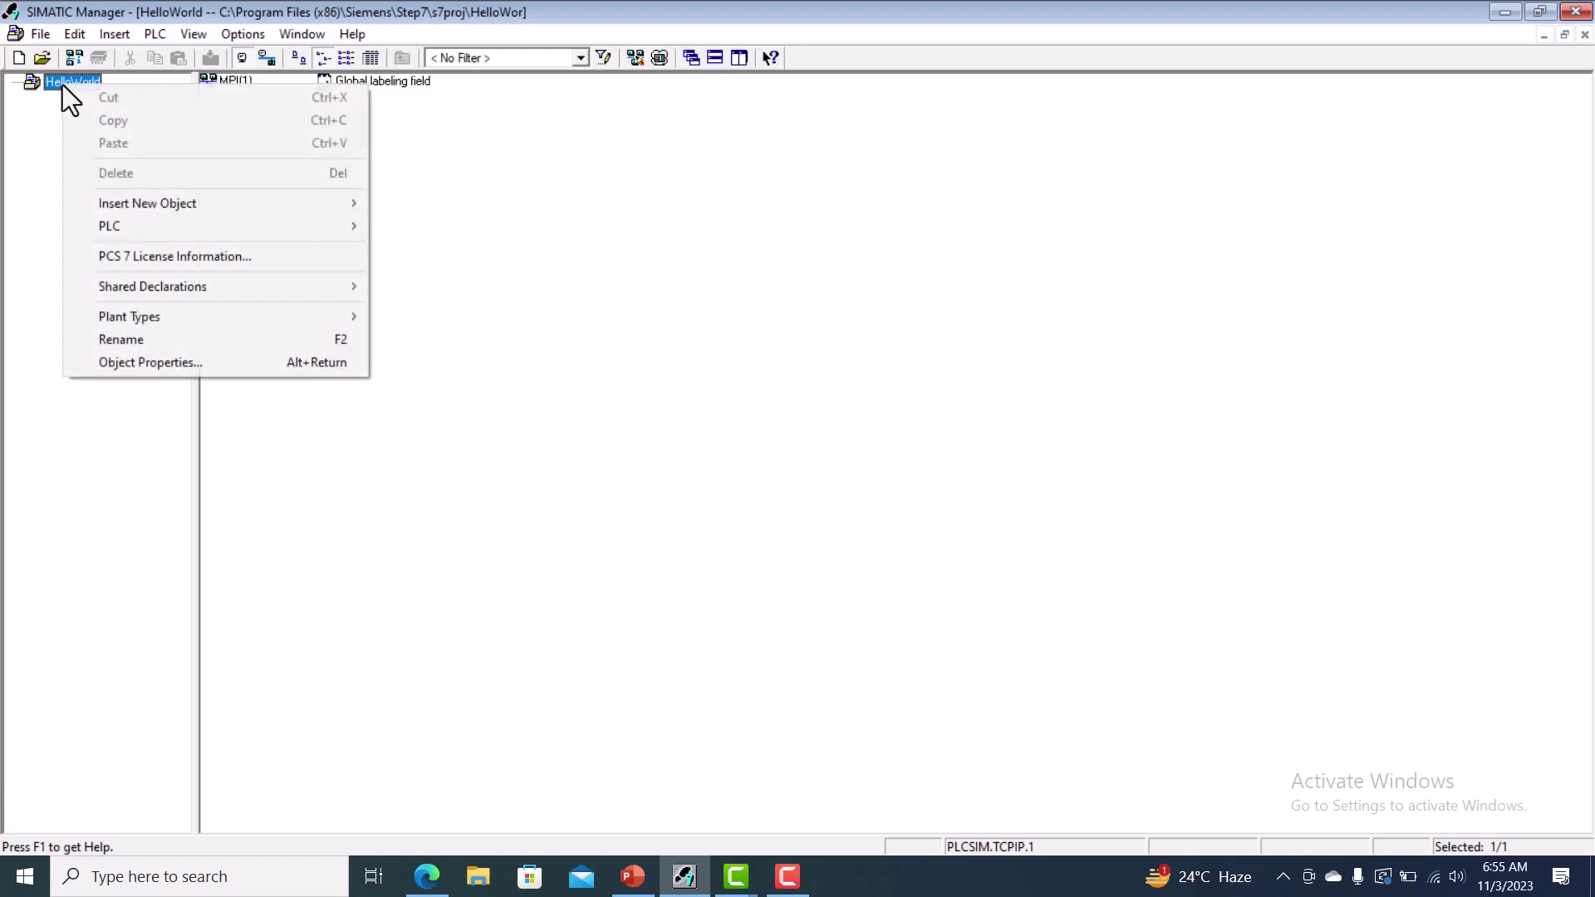
pyautogui.moveTo(234, 202)
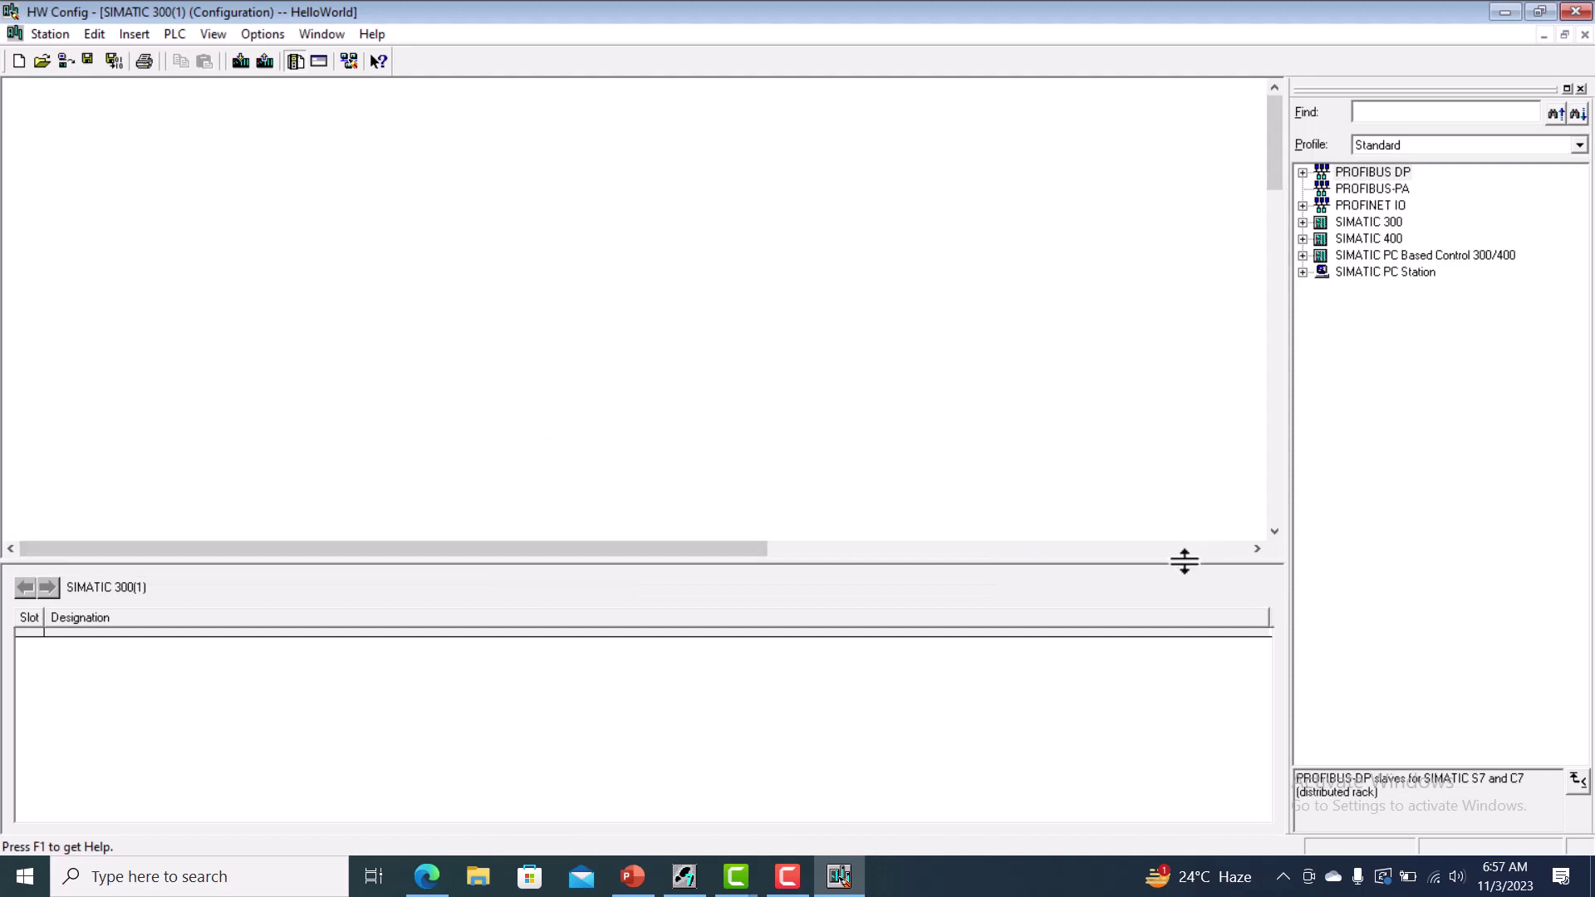
# - Place a Rail from SIMATIC 300 > RACK-300 into the station view
pyautogui.moveTo(1186, 559); pyautogui.dragTo(1186, 631)
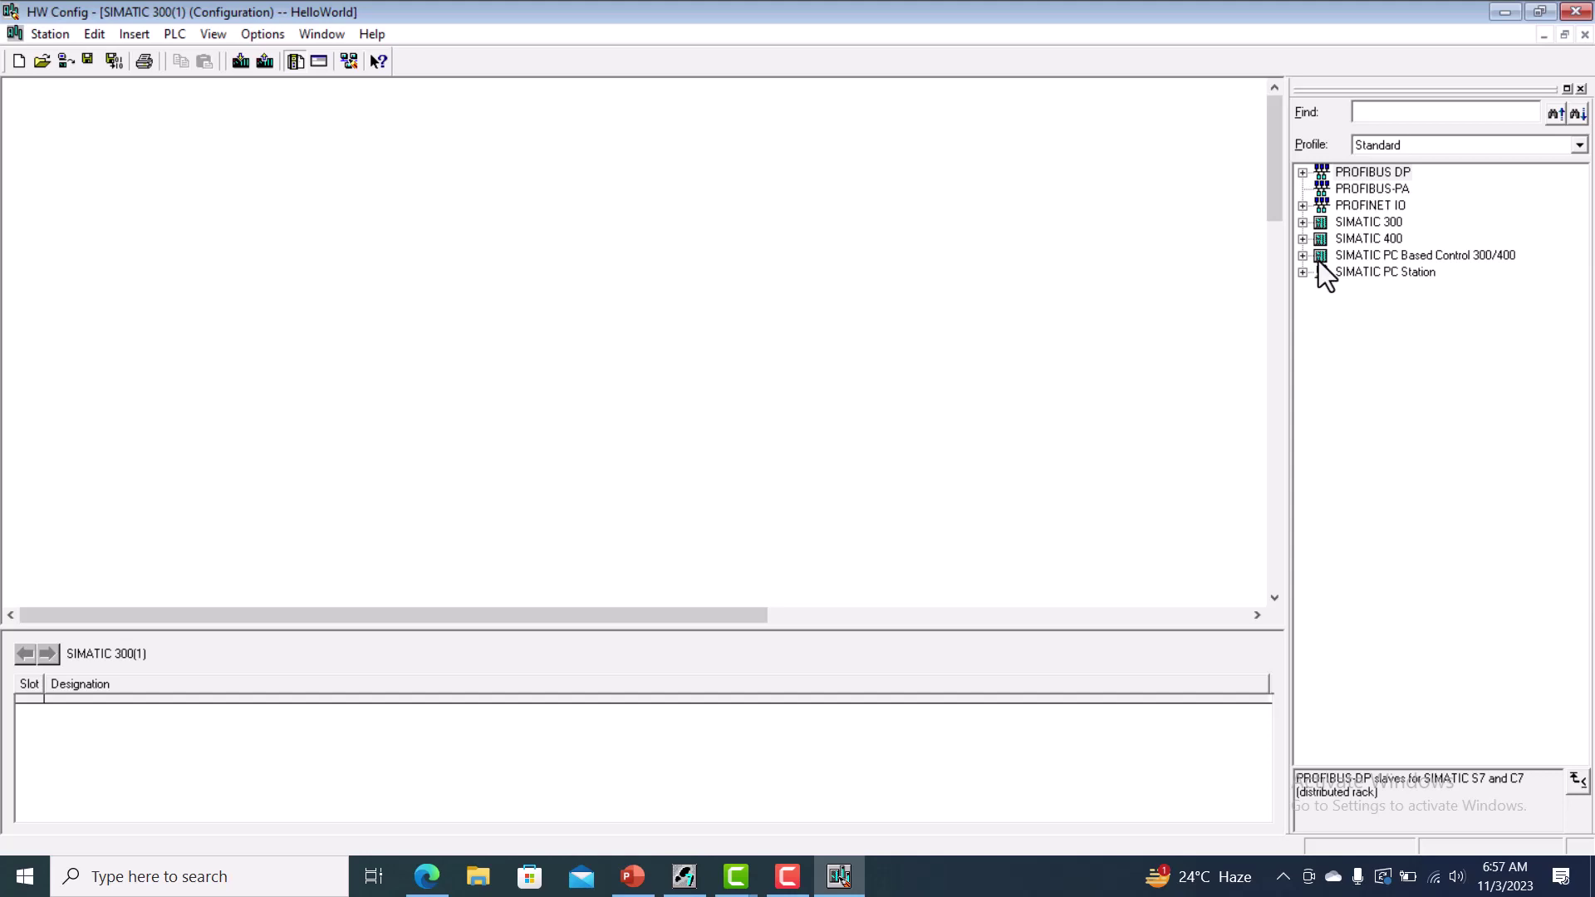
pyautogui.click(1305, 224)
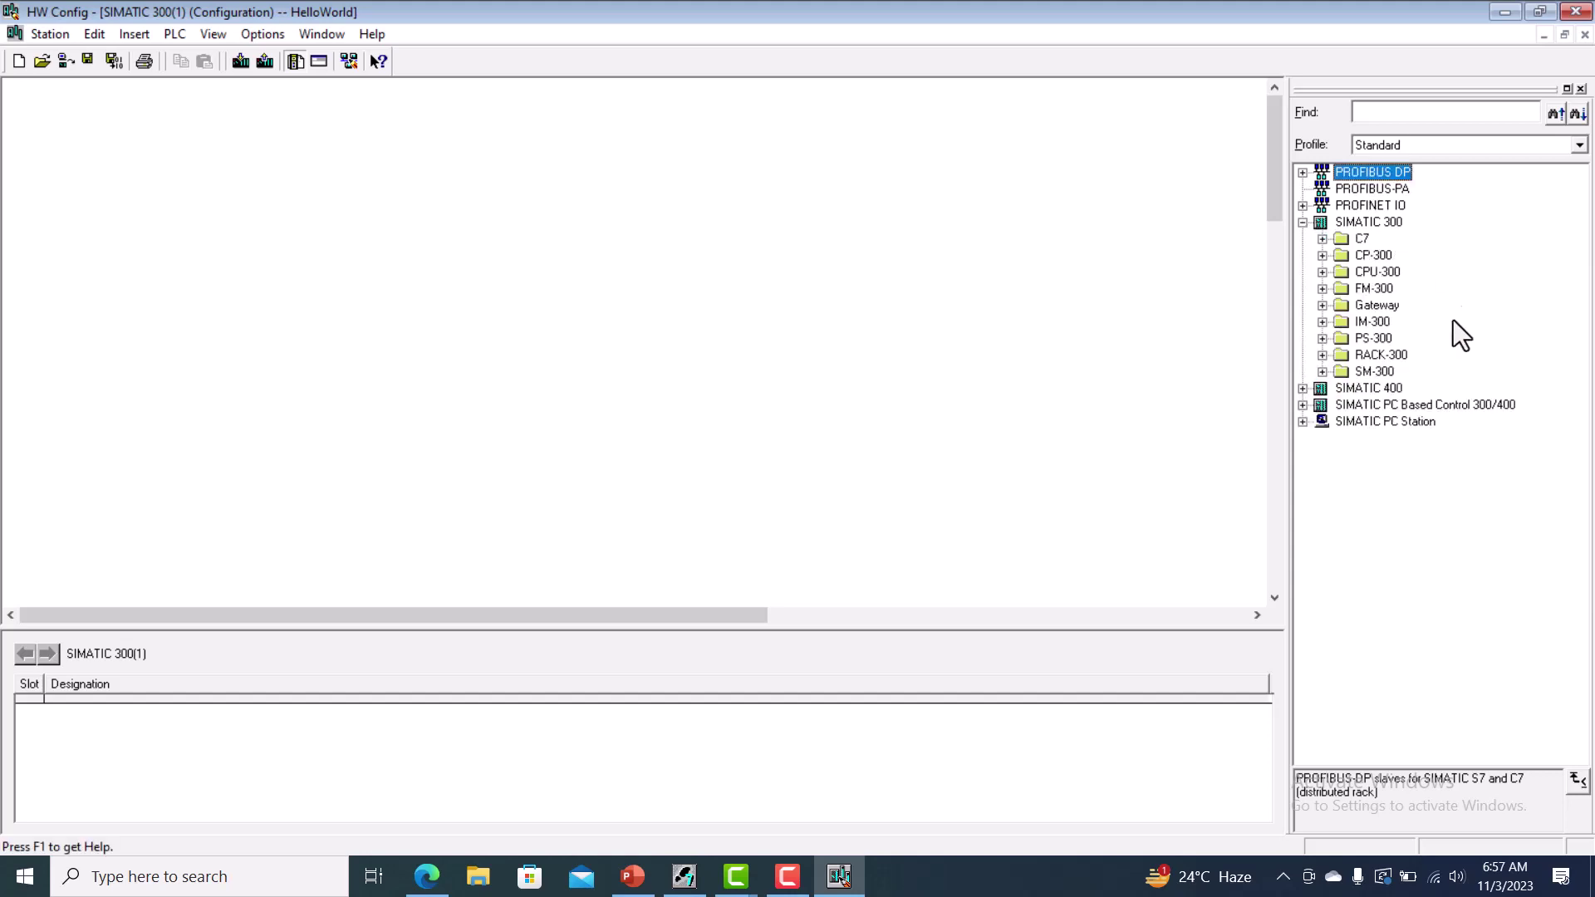
pyautogui.click(1323, 355)
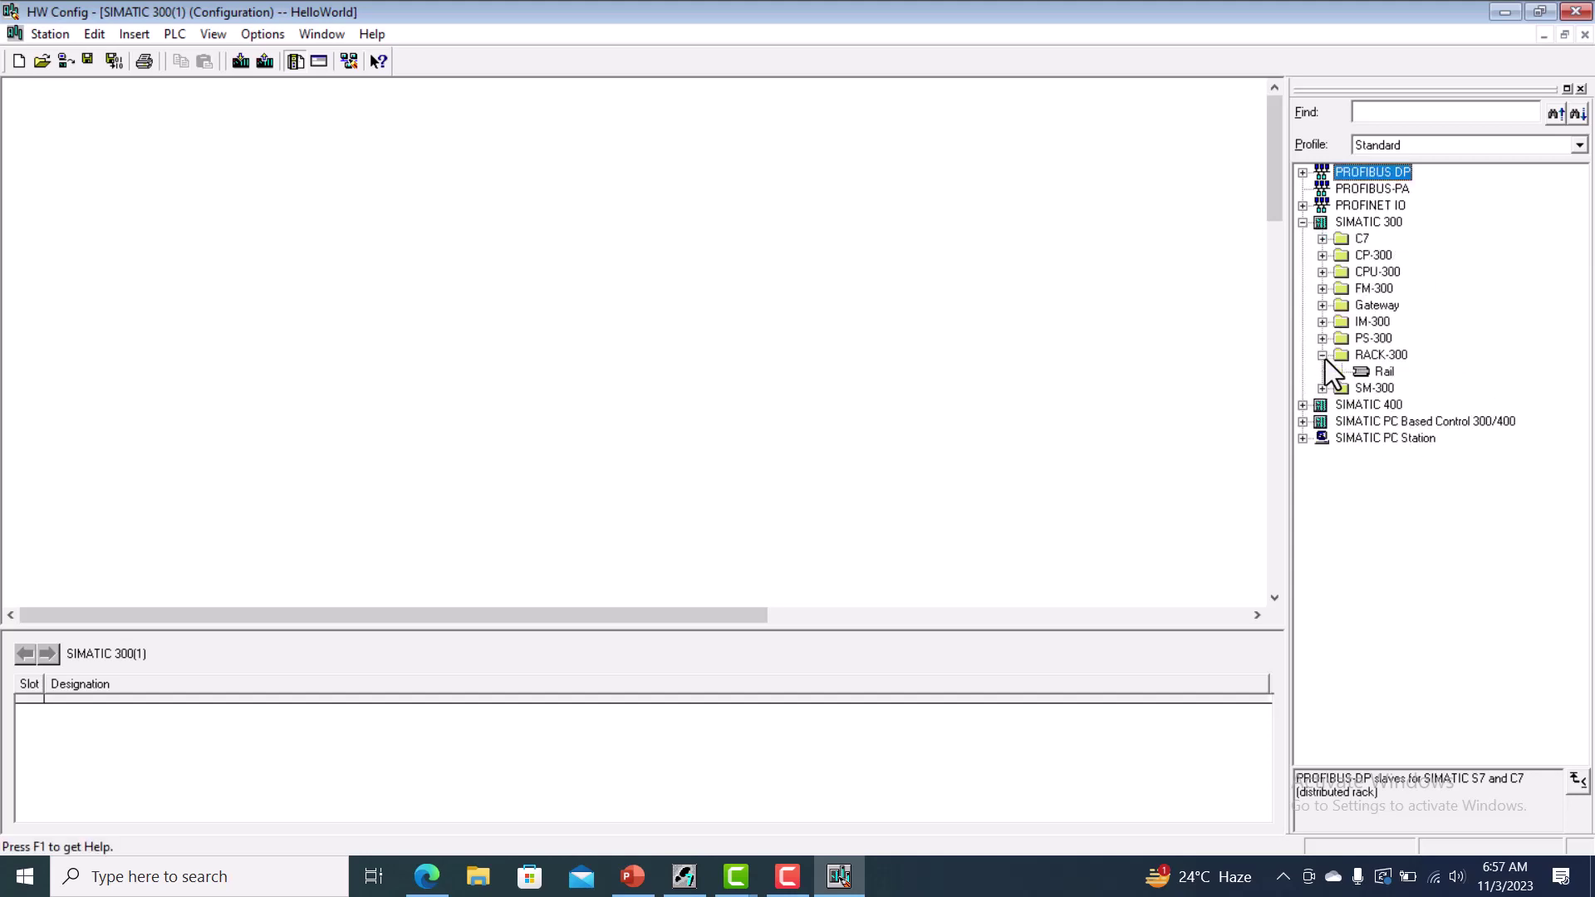
pyautogui.click(1380, 372)
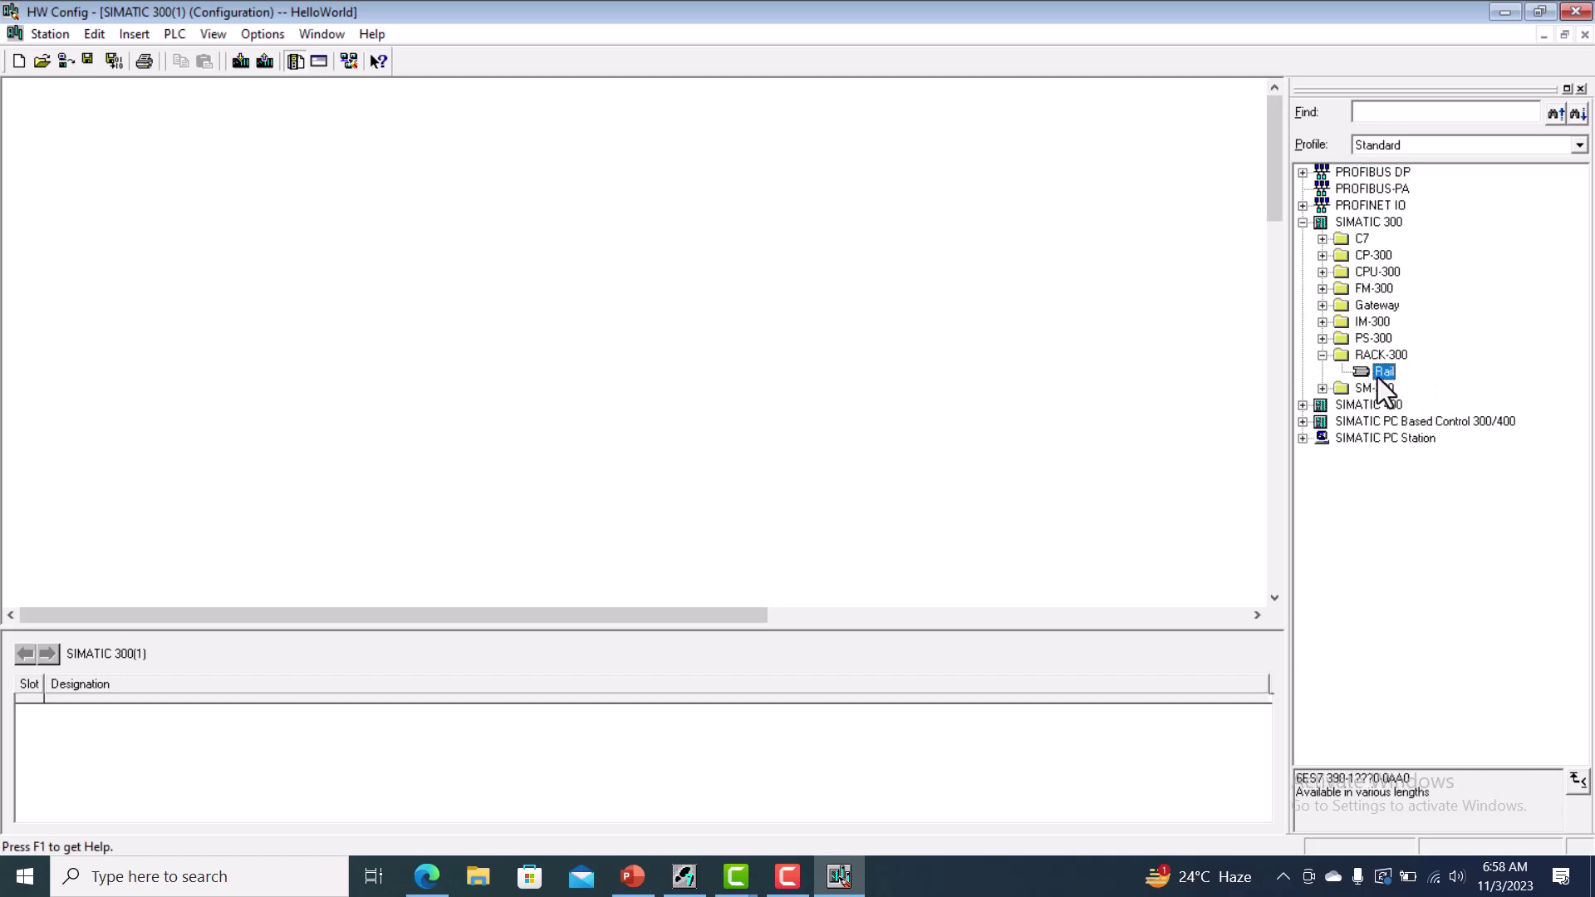
pyautogui.moveTo(1379, 372); pyautogui.dragTo(352, 173)
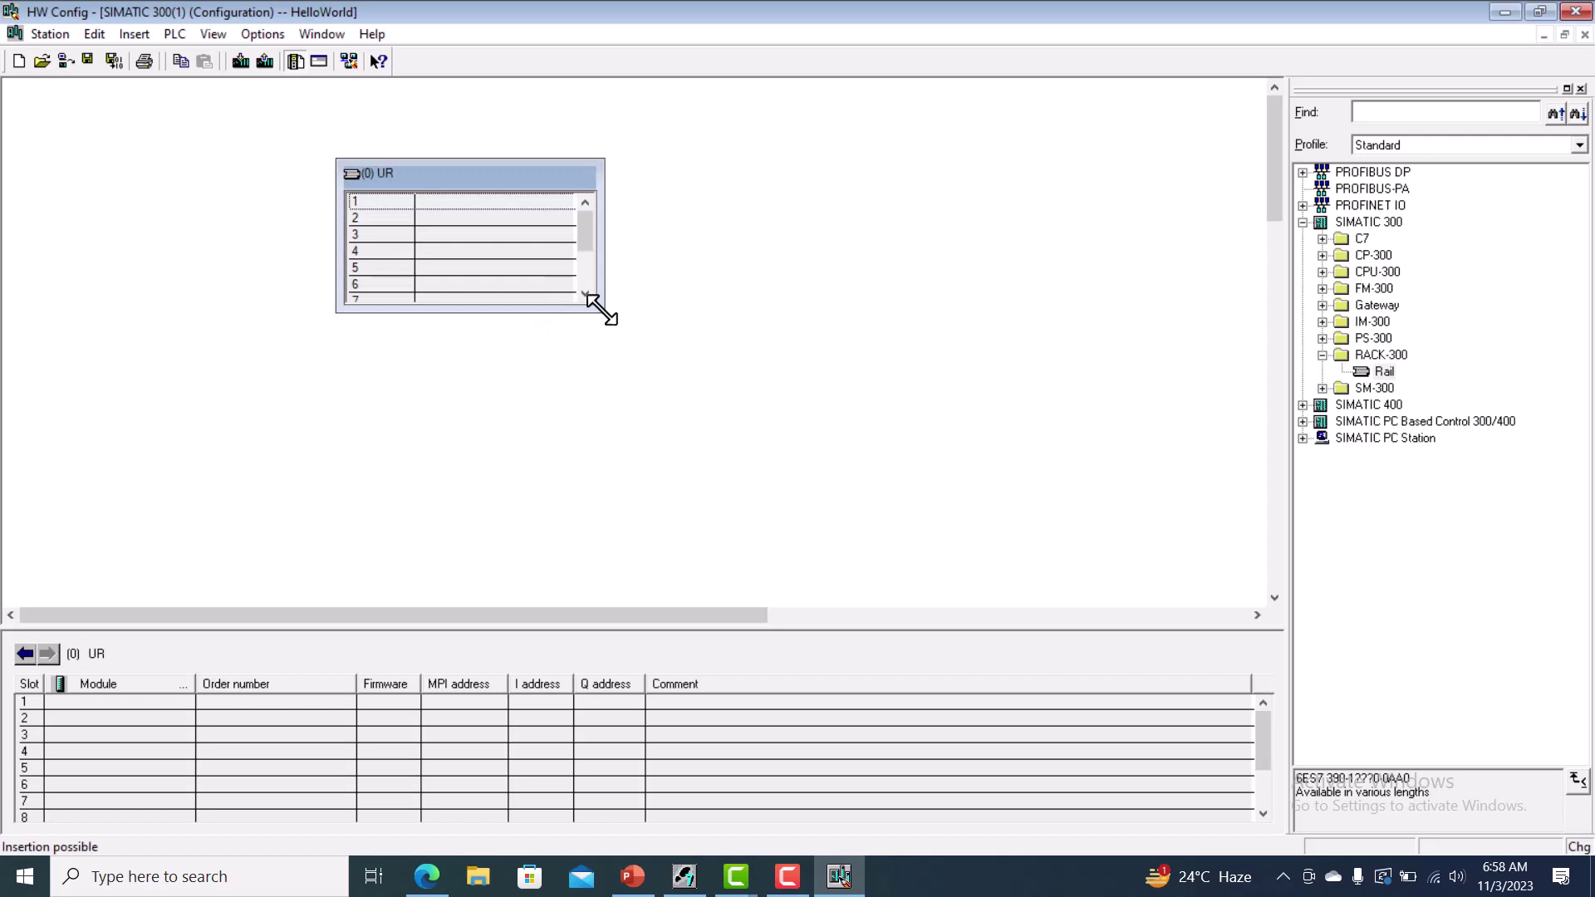
# - Resize and reposition the (0) UR rack window so slots 1–11 are visible
pyautogui.moveTo(604, 313); pyautogui.dragTo(739, 443)
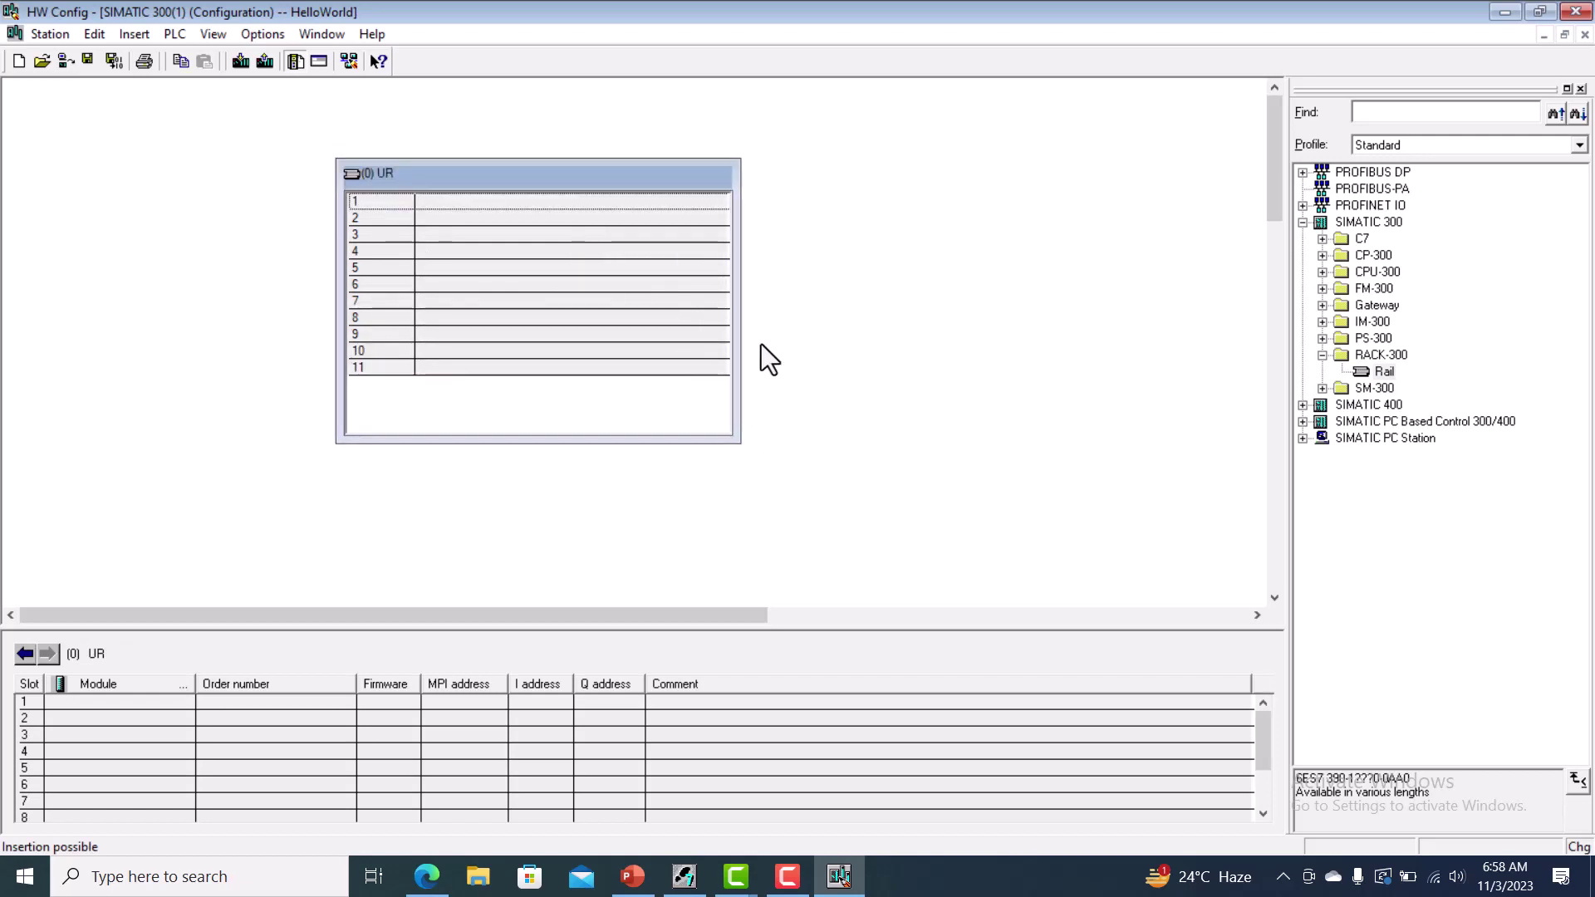
pyautogui.moveTo(736, 277); pyautogui.dragTo(822, 249)
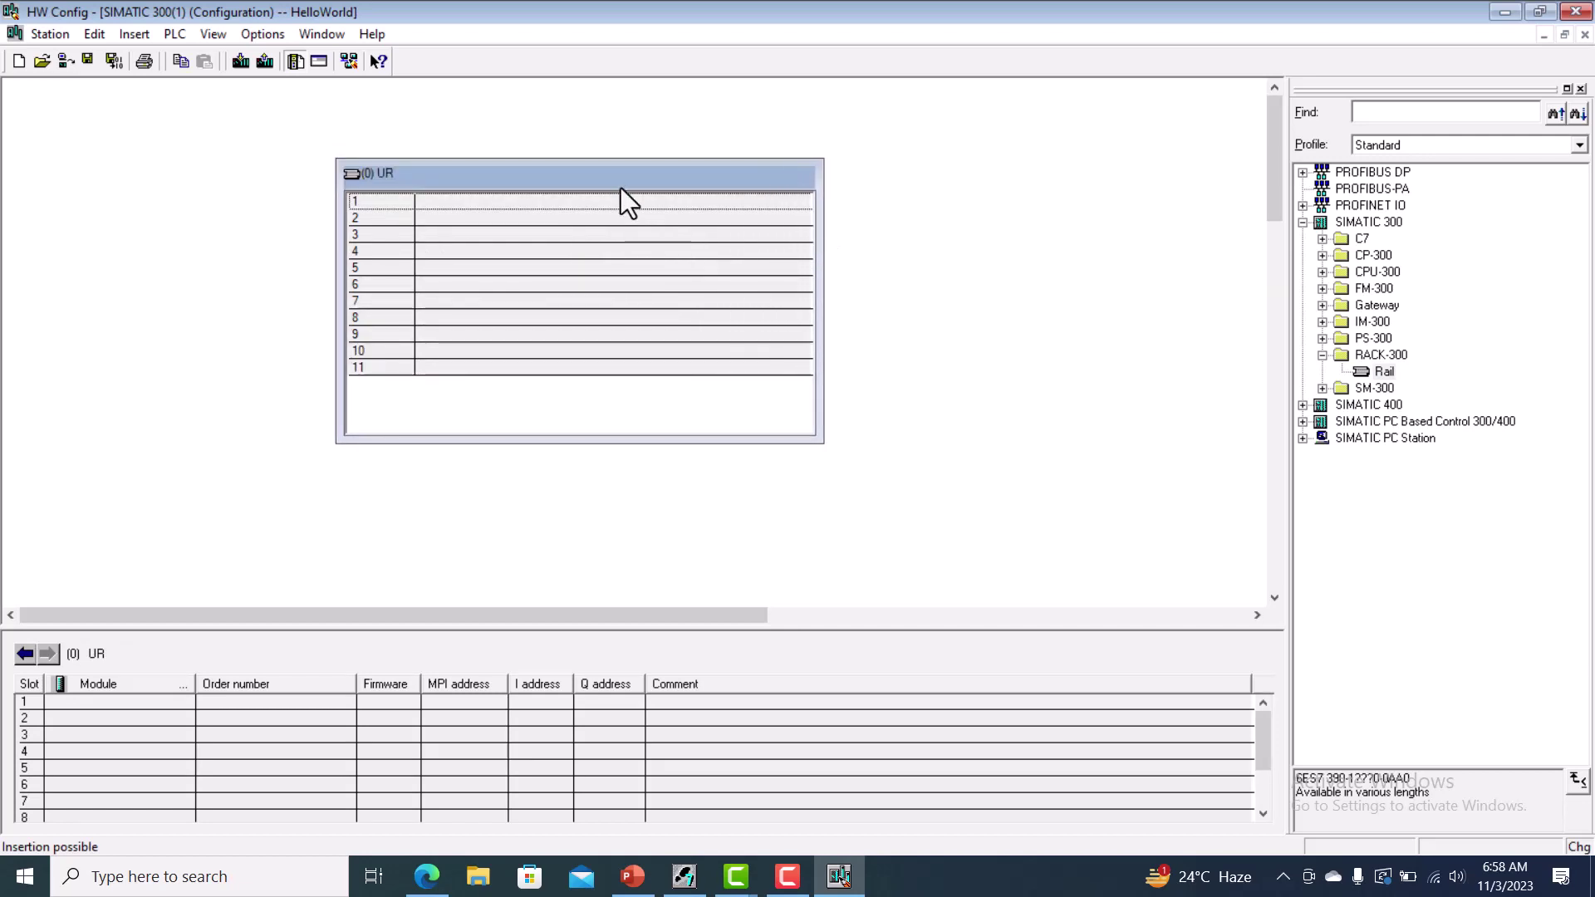
pyautogui.moveTo(621, 182); pyautogui.dragTo(542, 159)
pyautogui.click(394, 179)
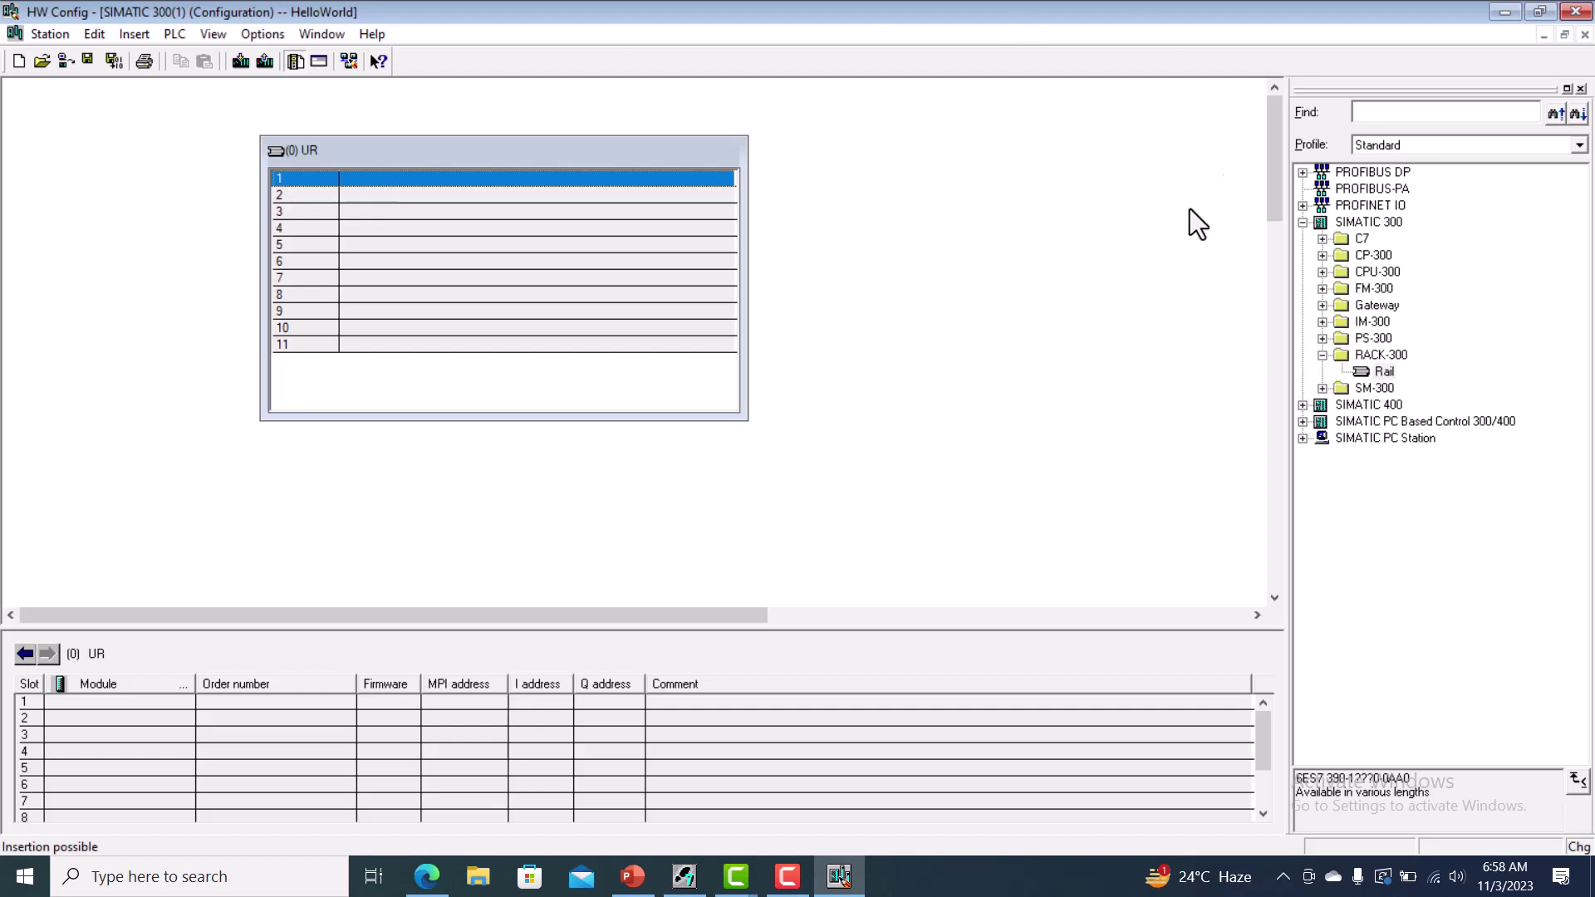
# - Insert the PS 307 10A power supply (6ES7 307-1KA02-0AA0) into rack slot 1
pyautogui.click(1322, 338)
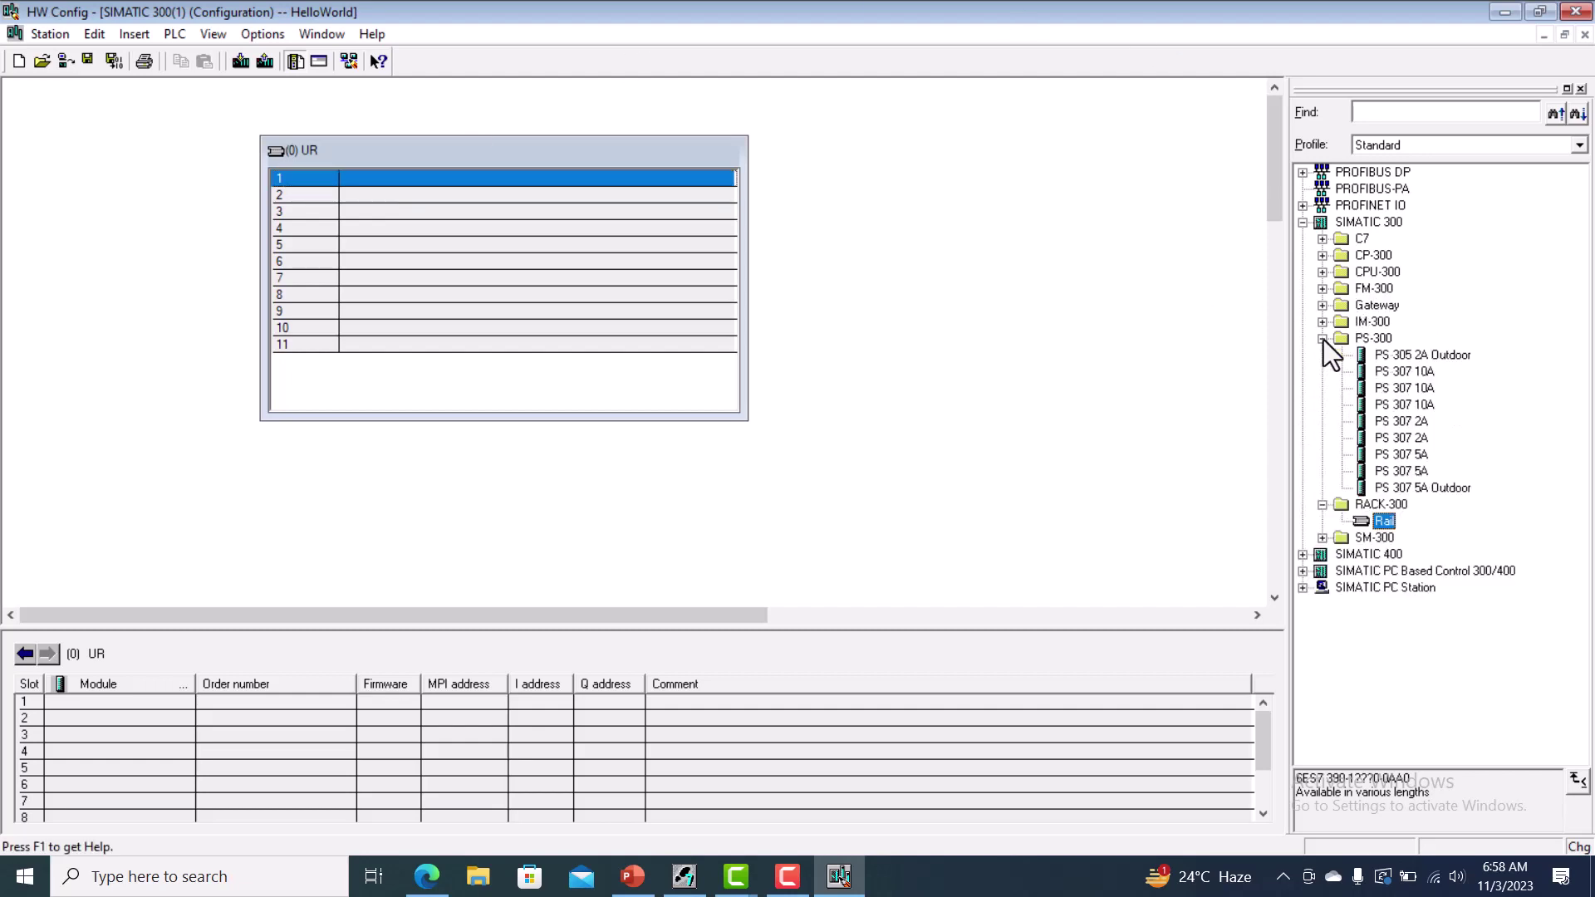
pyautogui.click(1404, 407)
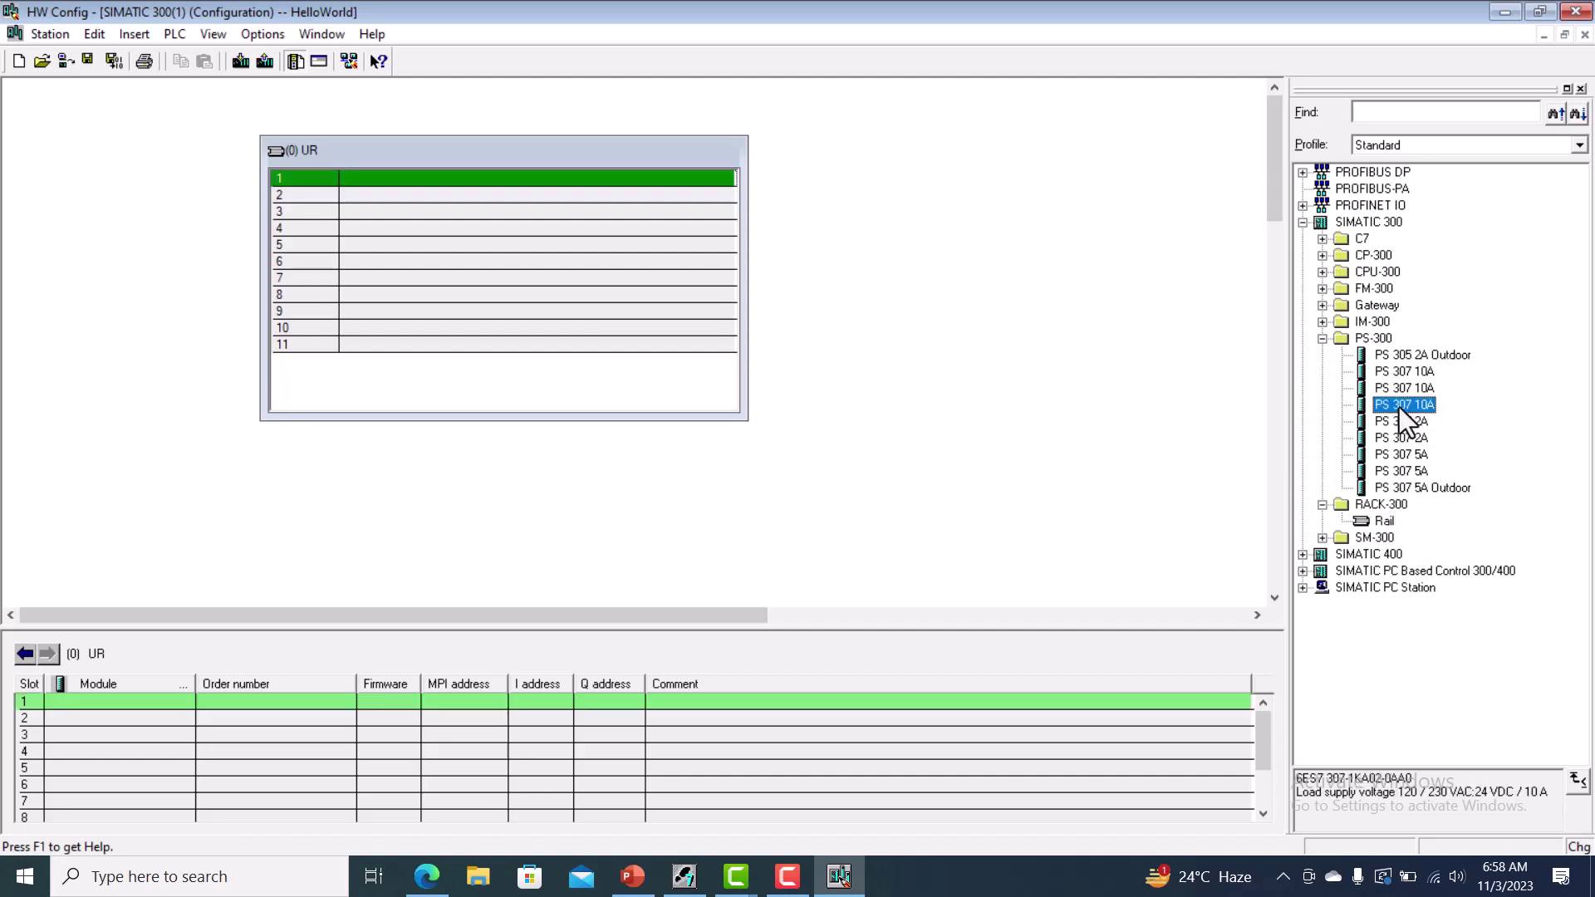
pyautogui.moveTo(1399, 407); pyautogui.dragTo(555, 178)
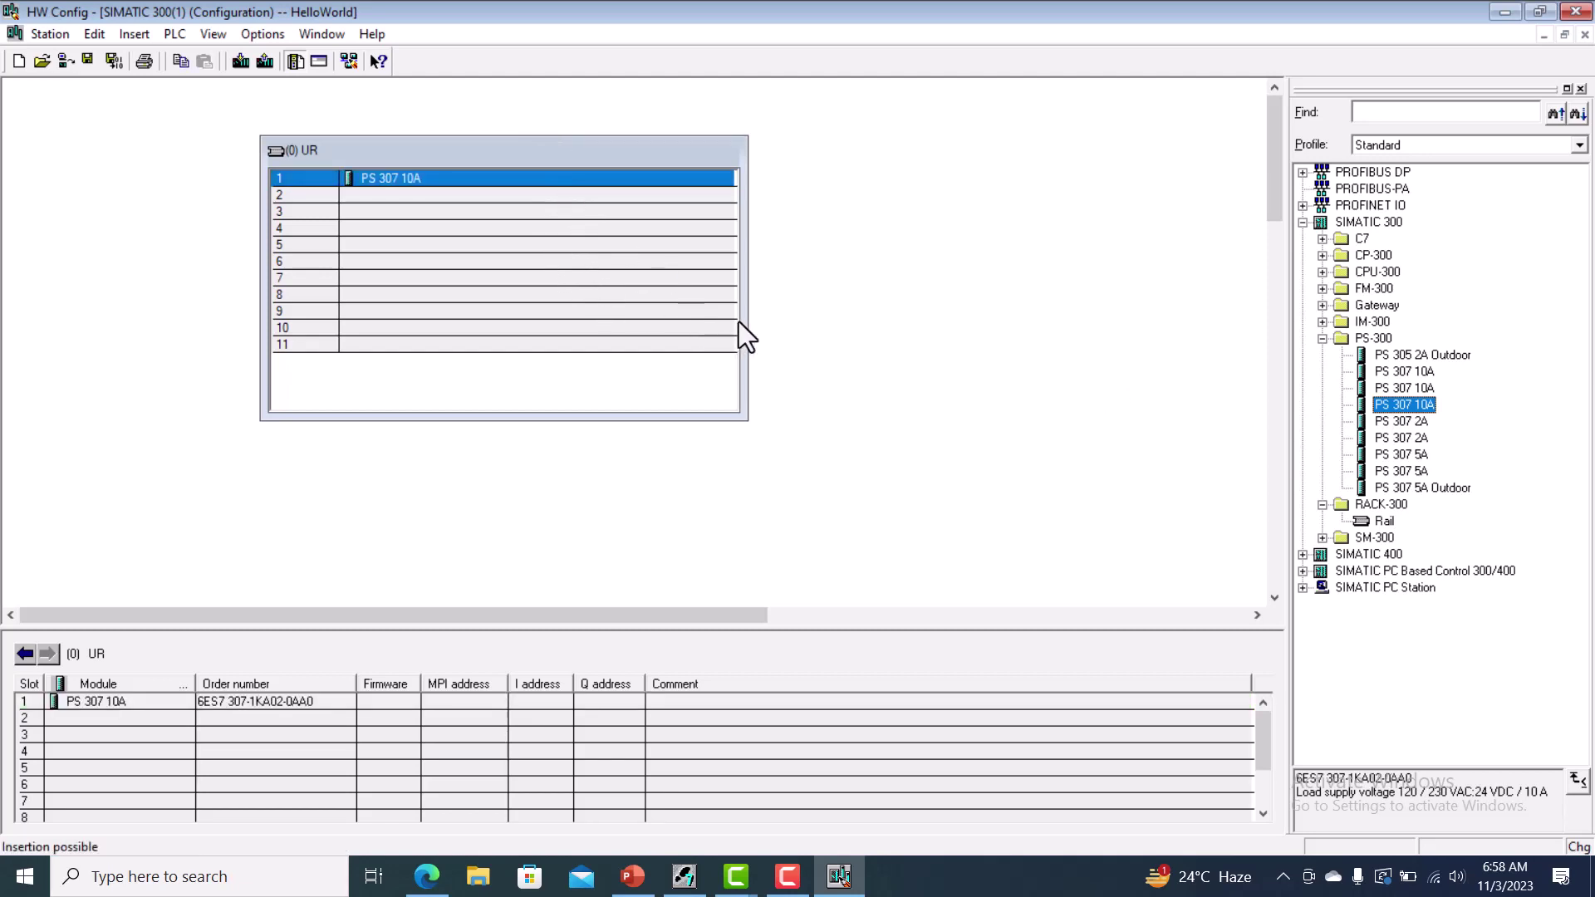
pyautogui.moveTo(741, 318); pyautogui.dragTo(715, 317)
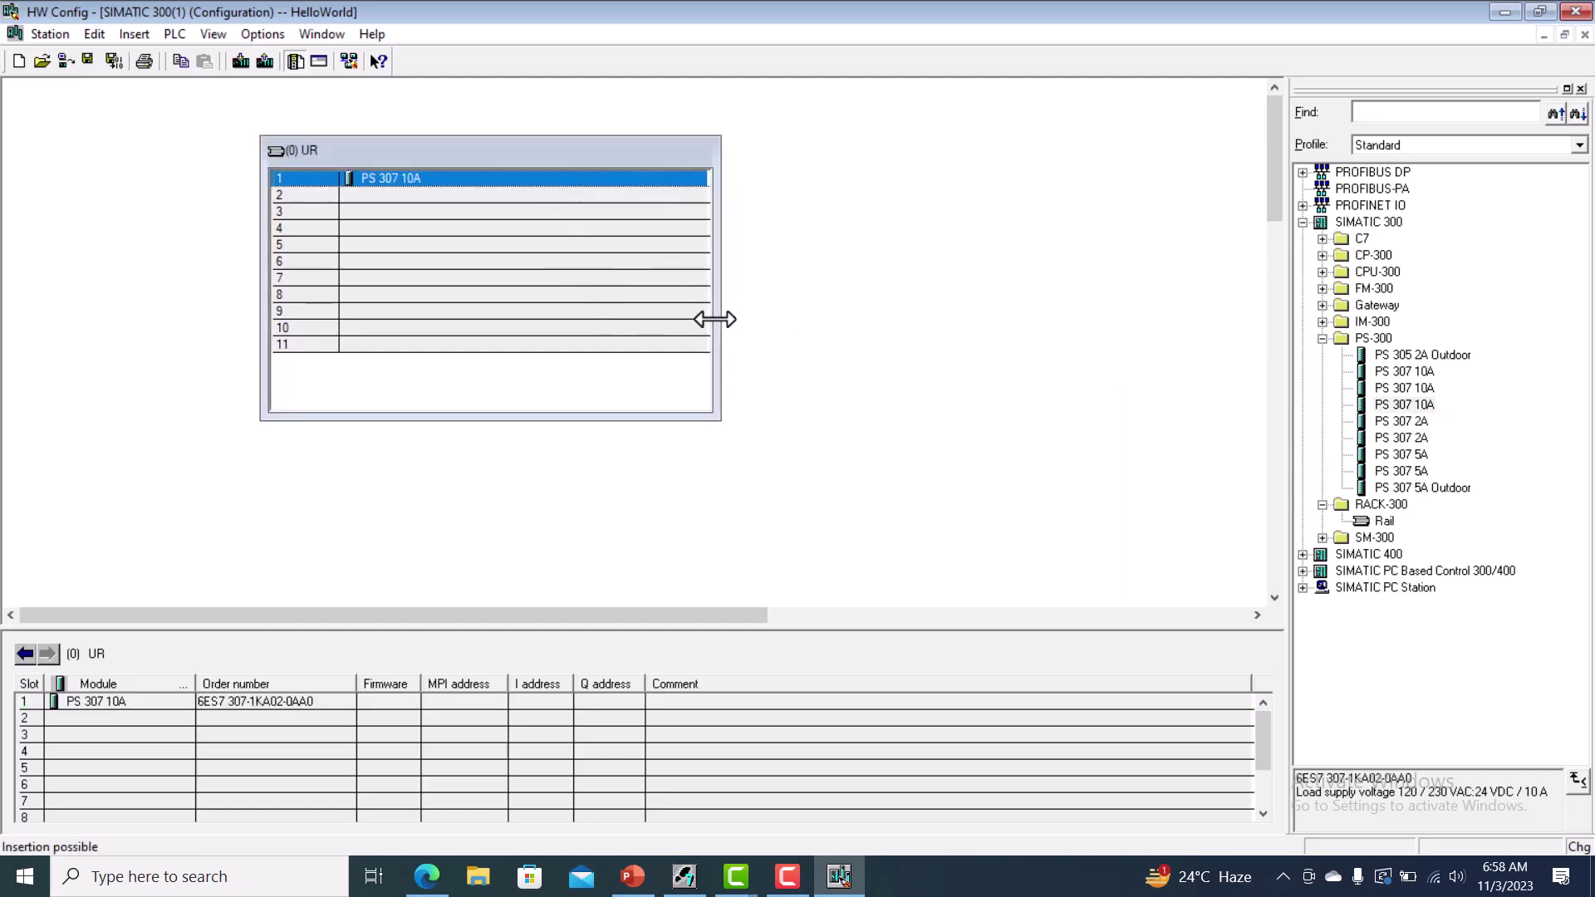
# - Place CPU 315-2 DP 6ES7 315-2AF00-0AB0 from CPU-300 into rack slot 2
pyautogui.click(452, 179)
pyautogui.click(1322, 339)
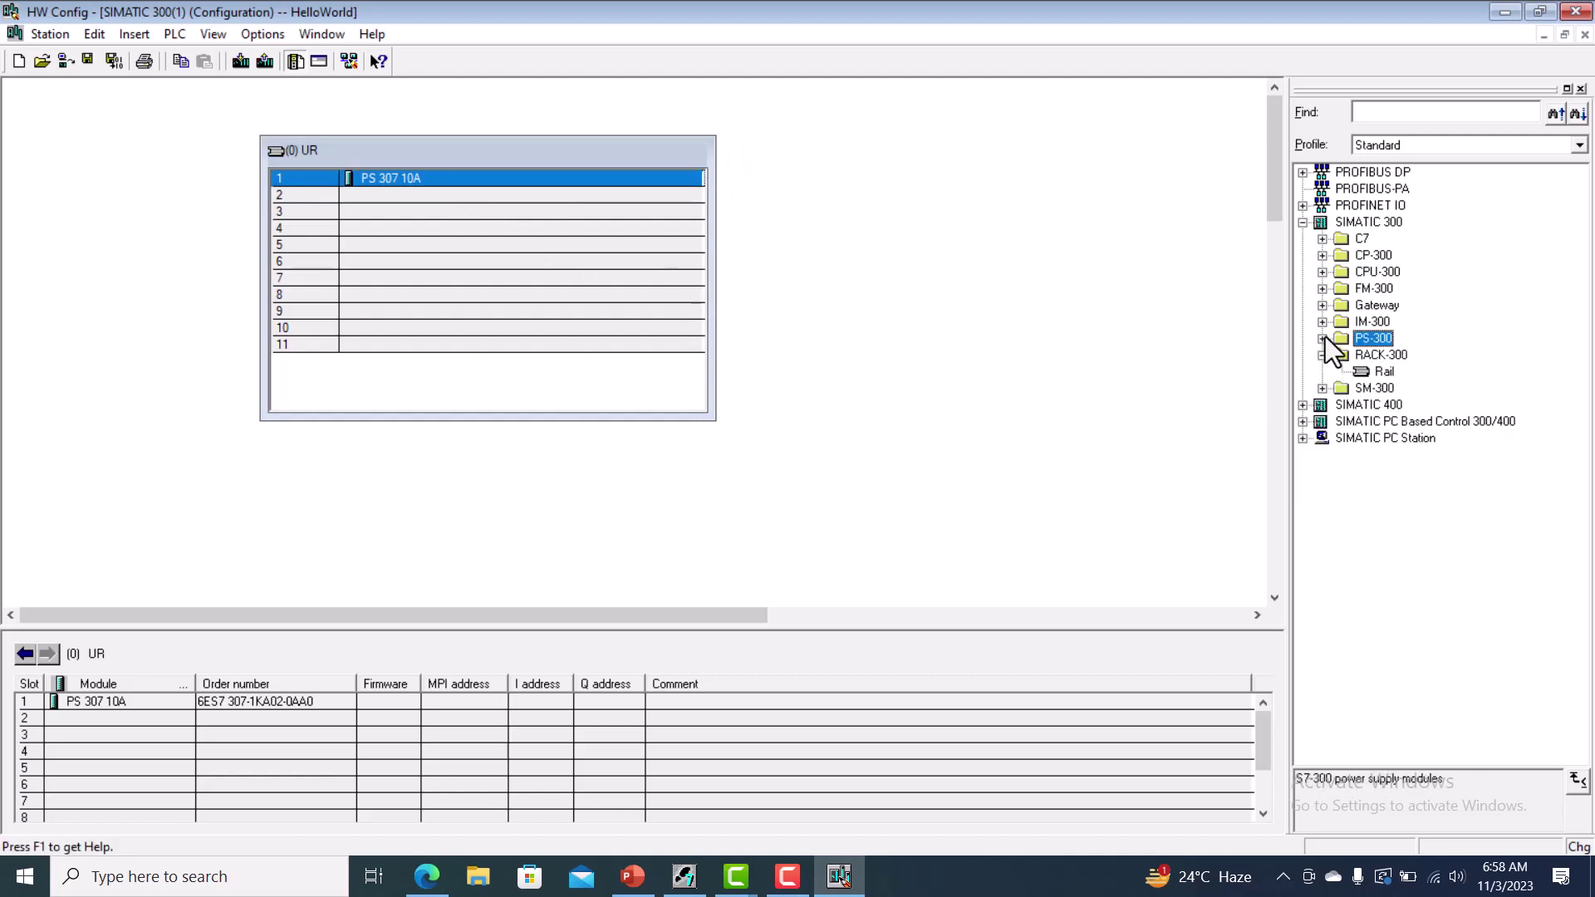
pyautogui.click(1322, 273)
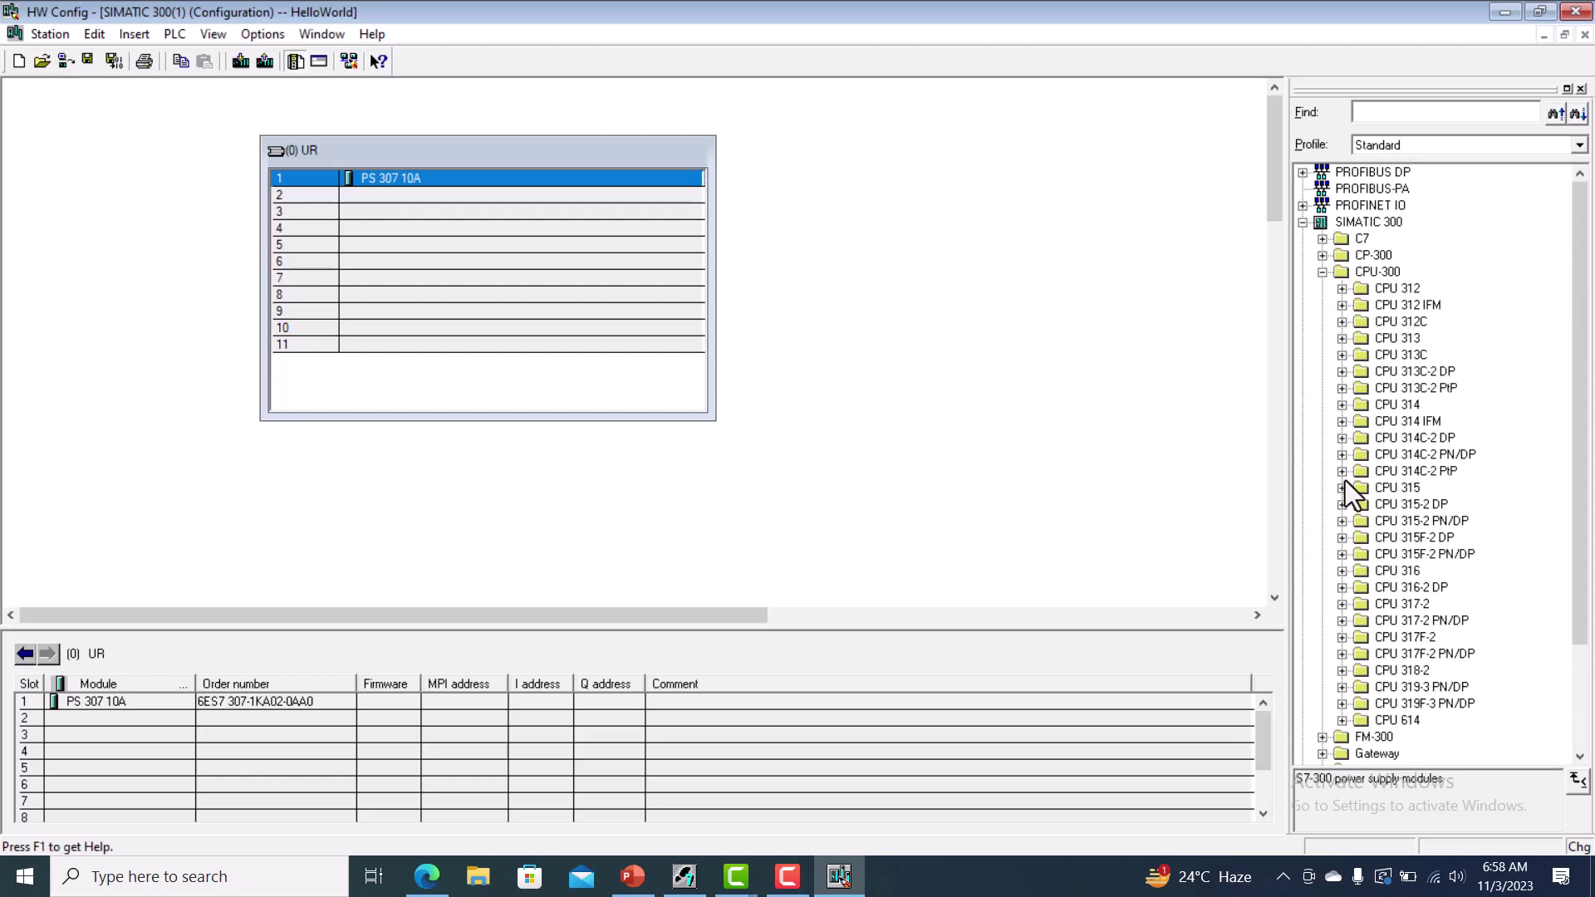
pyautogui.click(1342, 504)
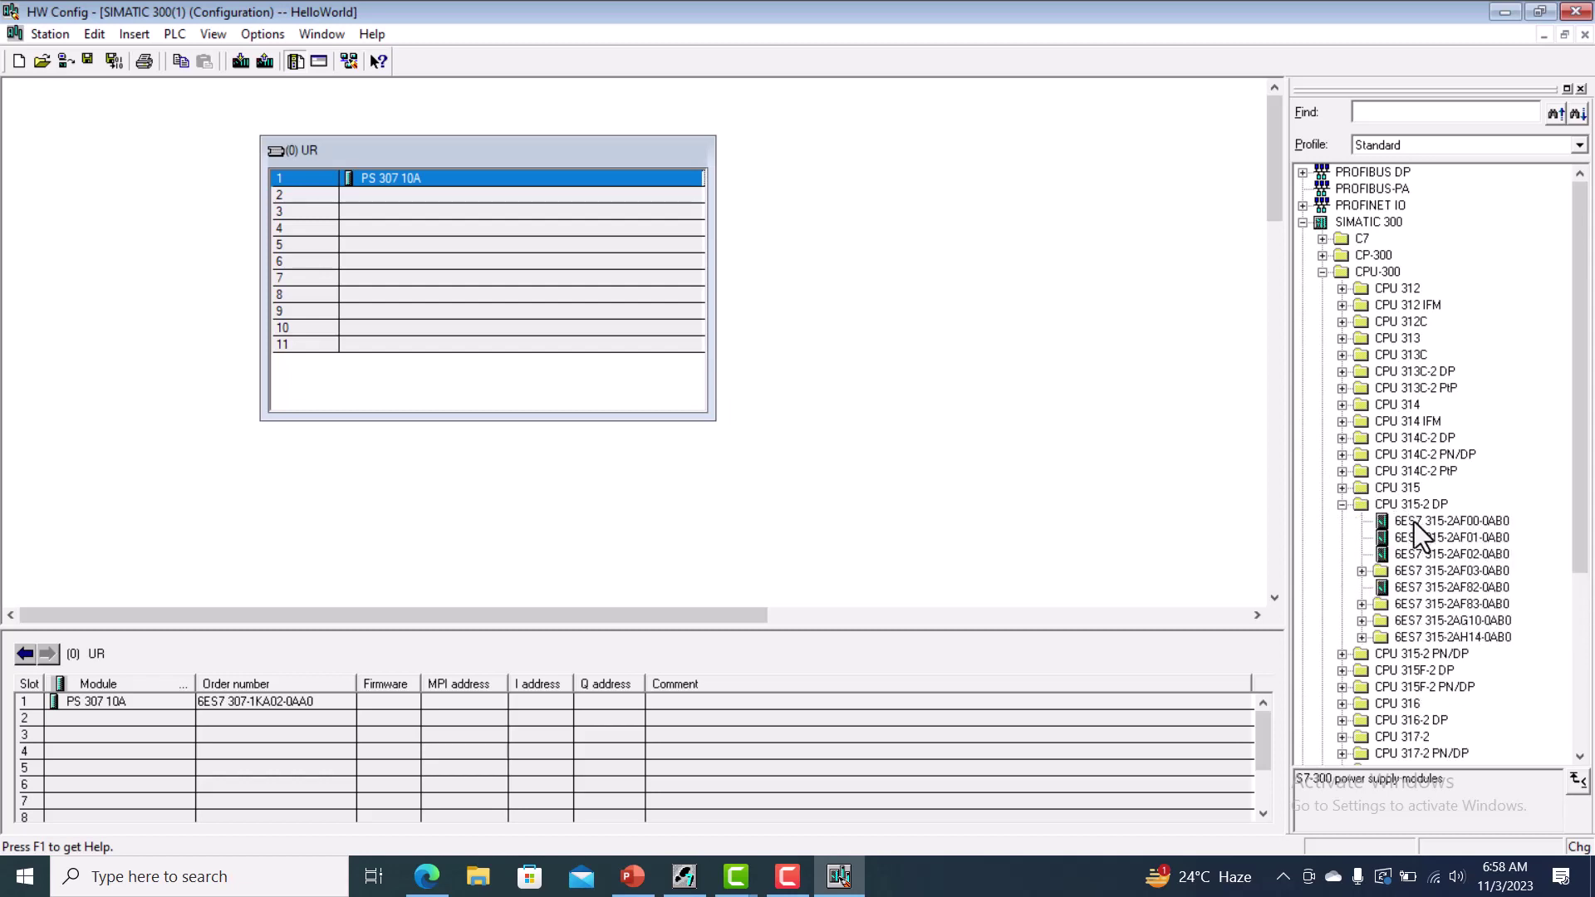
pyautogui.moveTo(1414, 522); pyautogui.dragTo(677, 198)
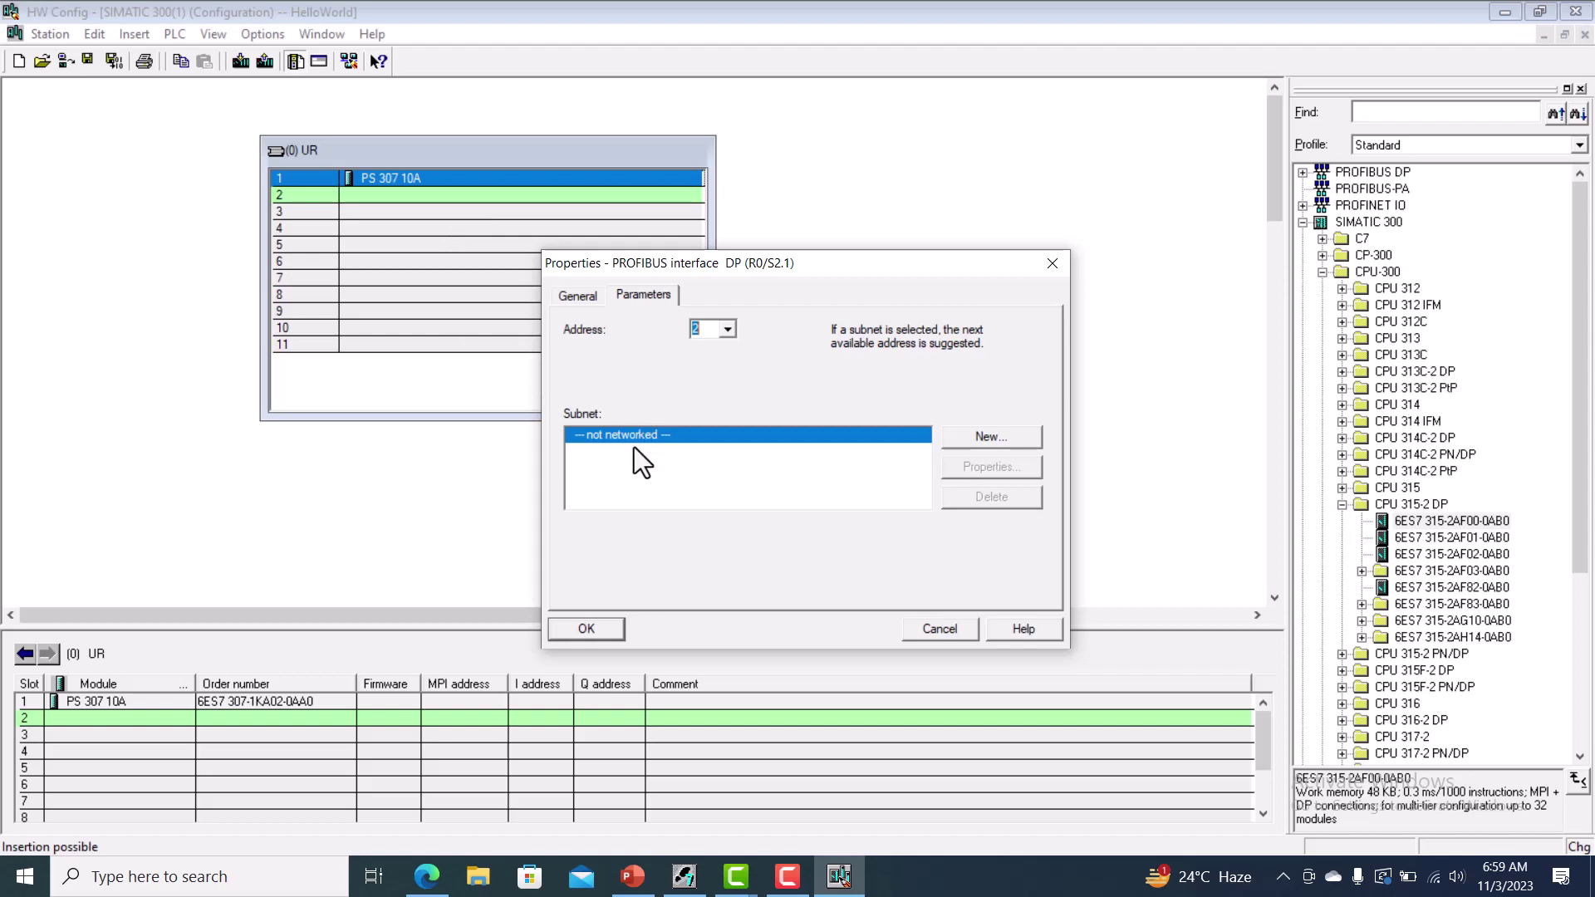
# - Create a new PROFIBUS(1) subnet for the CPU's DP interface
pyautogui.click(1021, 436)
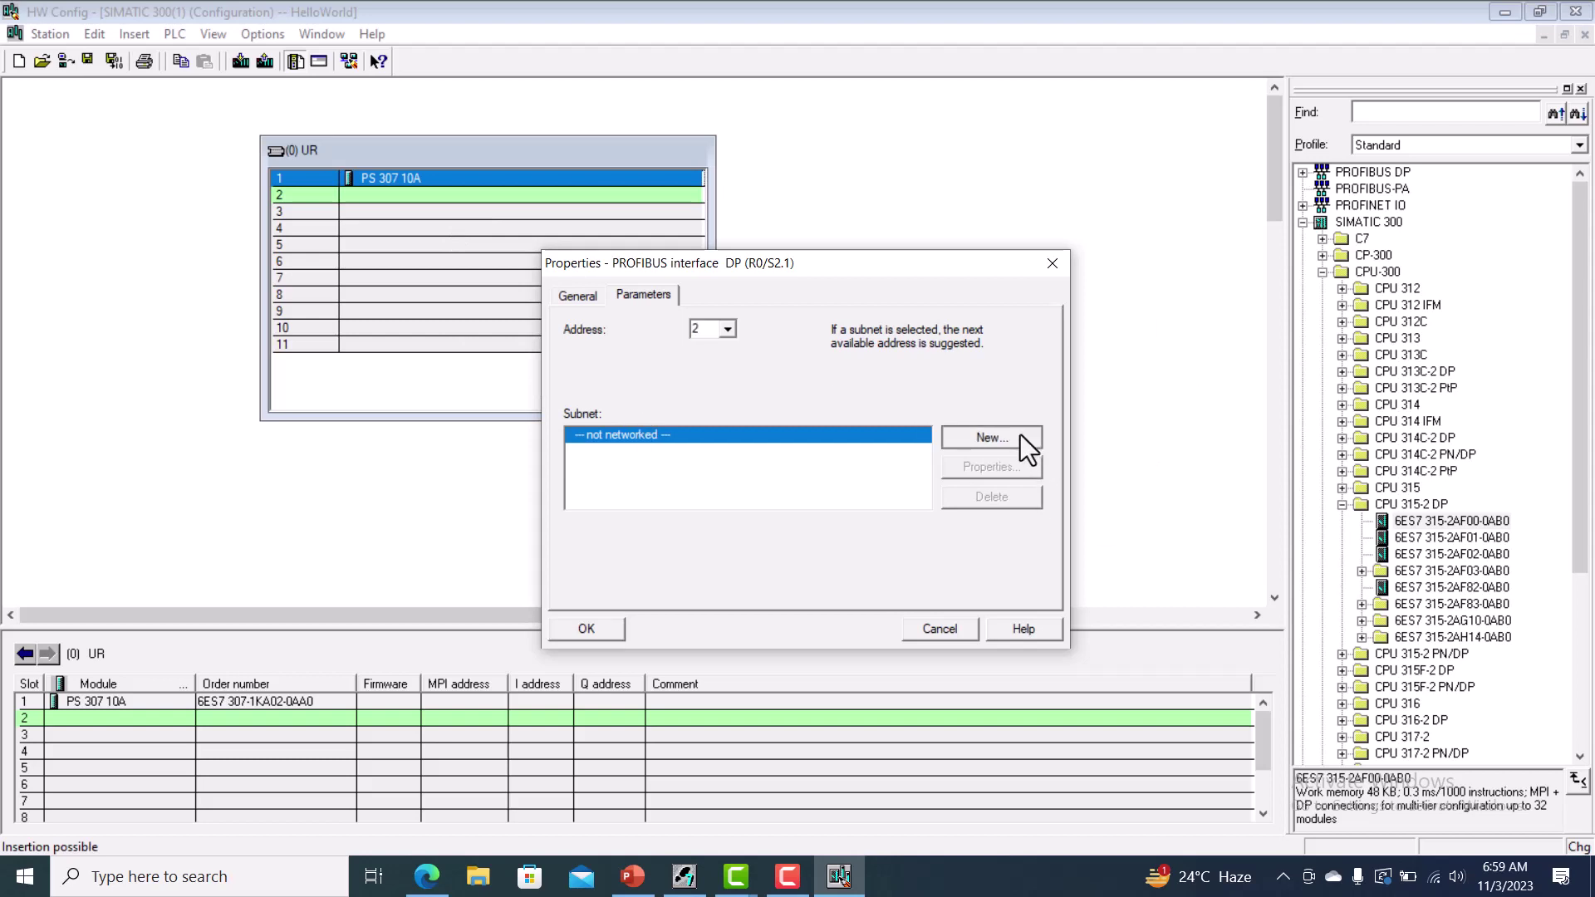
pyautogui.moveTo(854, 288); pyautogui.dragTo(914, 194)
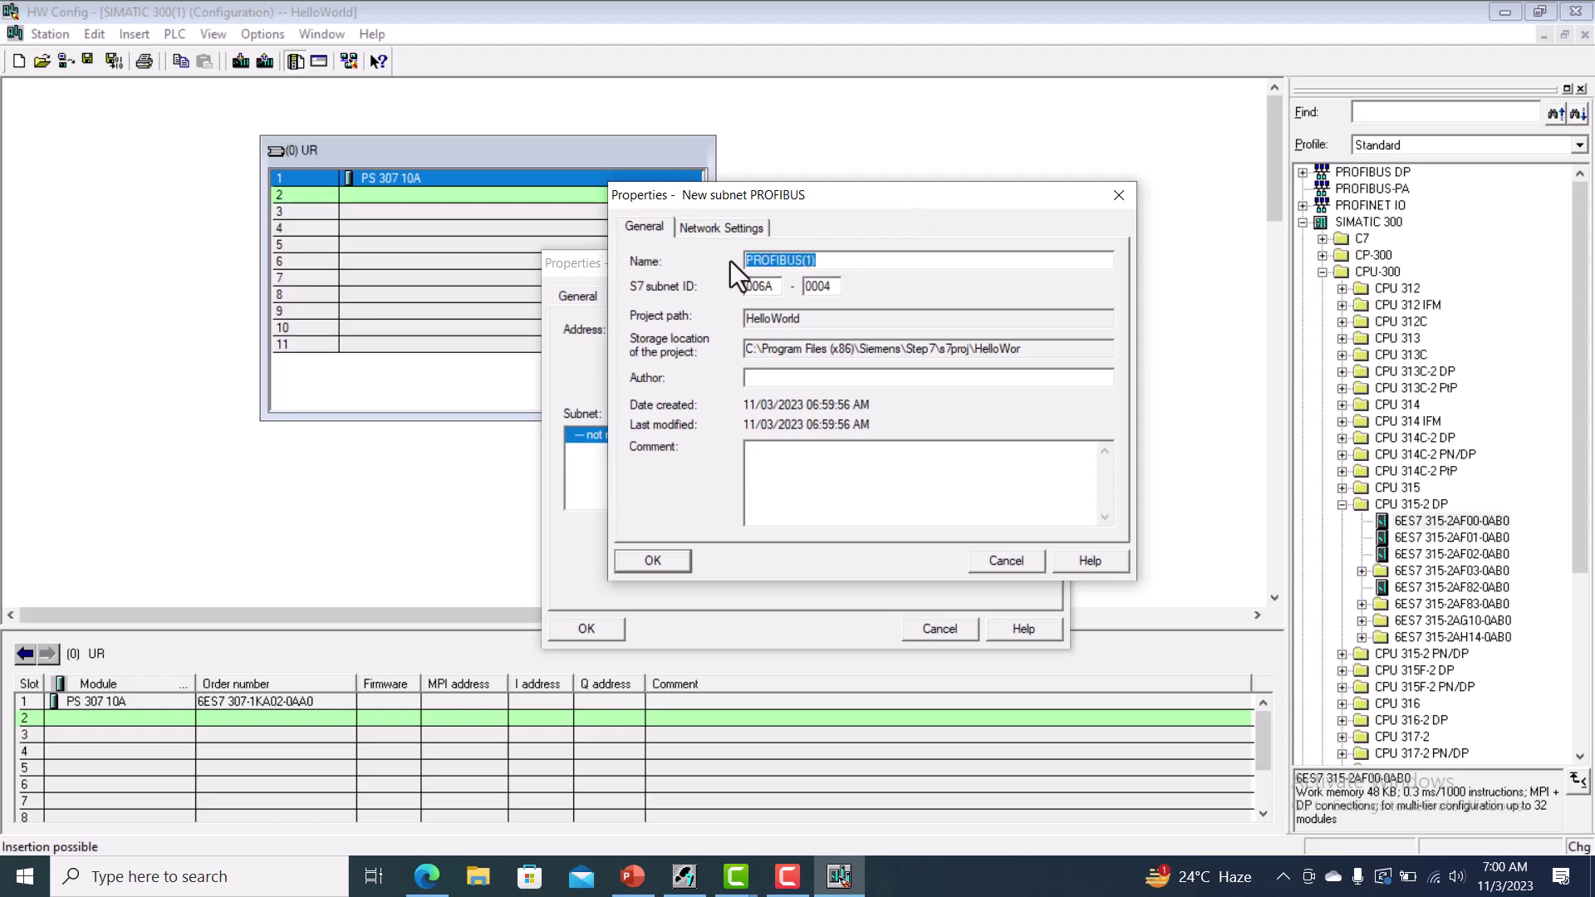
pyautogui.moveTo(790, 201); pyautogui.dragTo(771, 251)
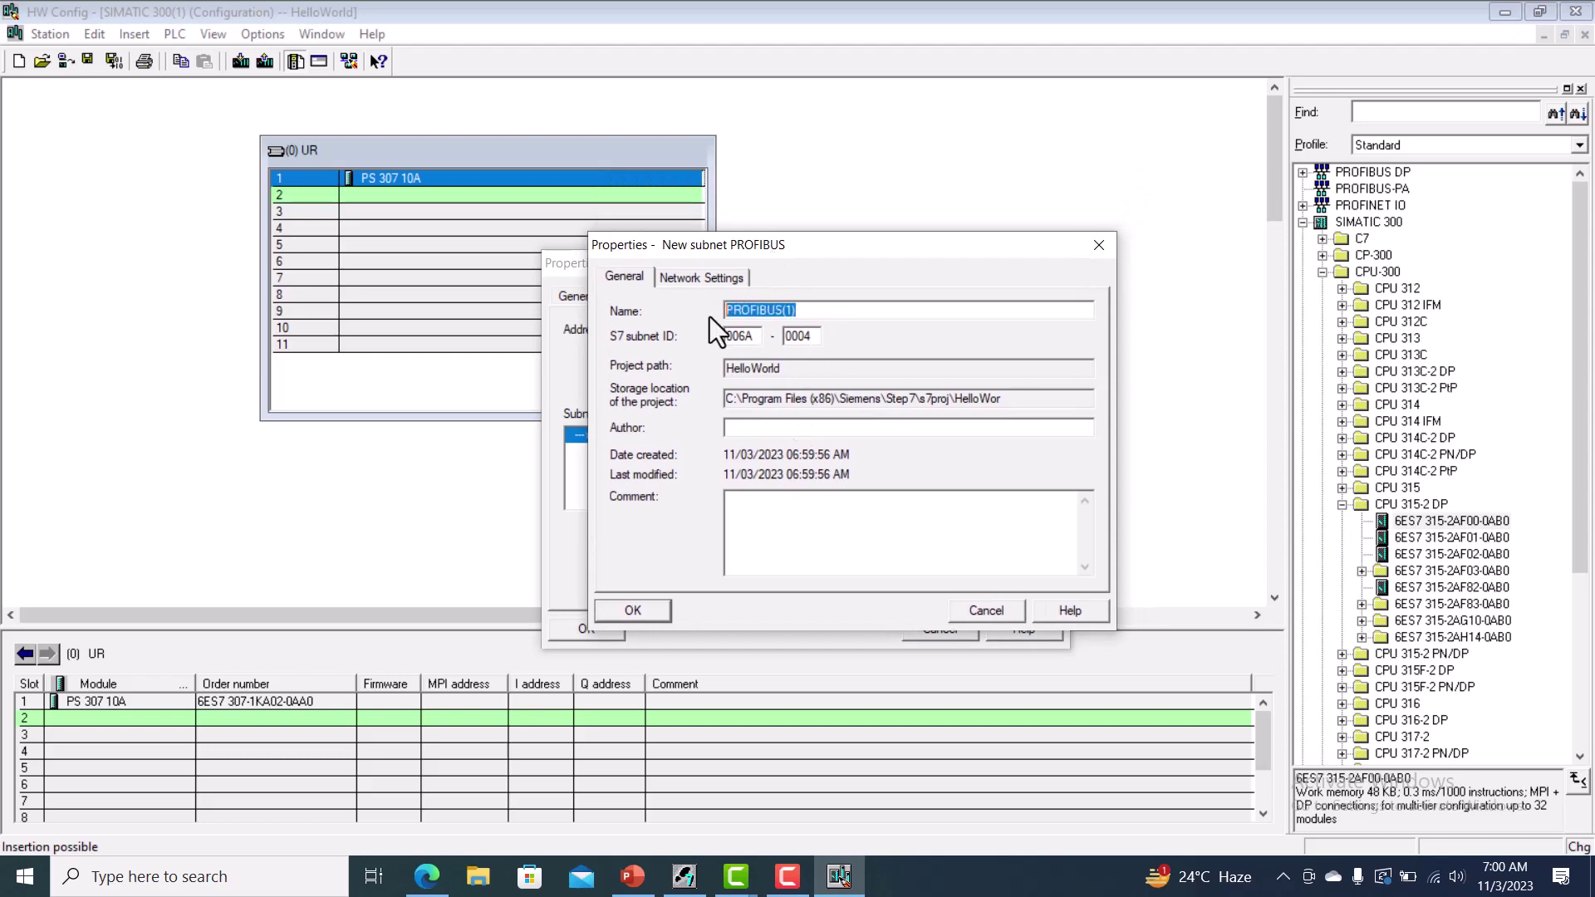
pyautogui.click(820, 314)
pyautogui.moveTo(820, 314); pyautogui.dragTo(722, 311)
pyautogui.click(802, 314)
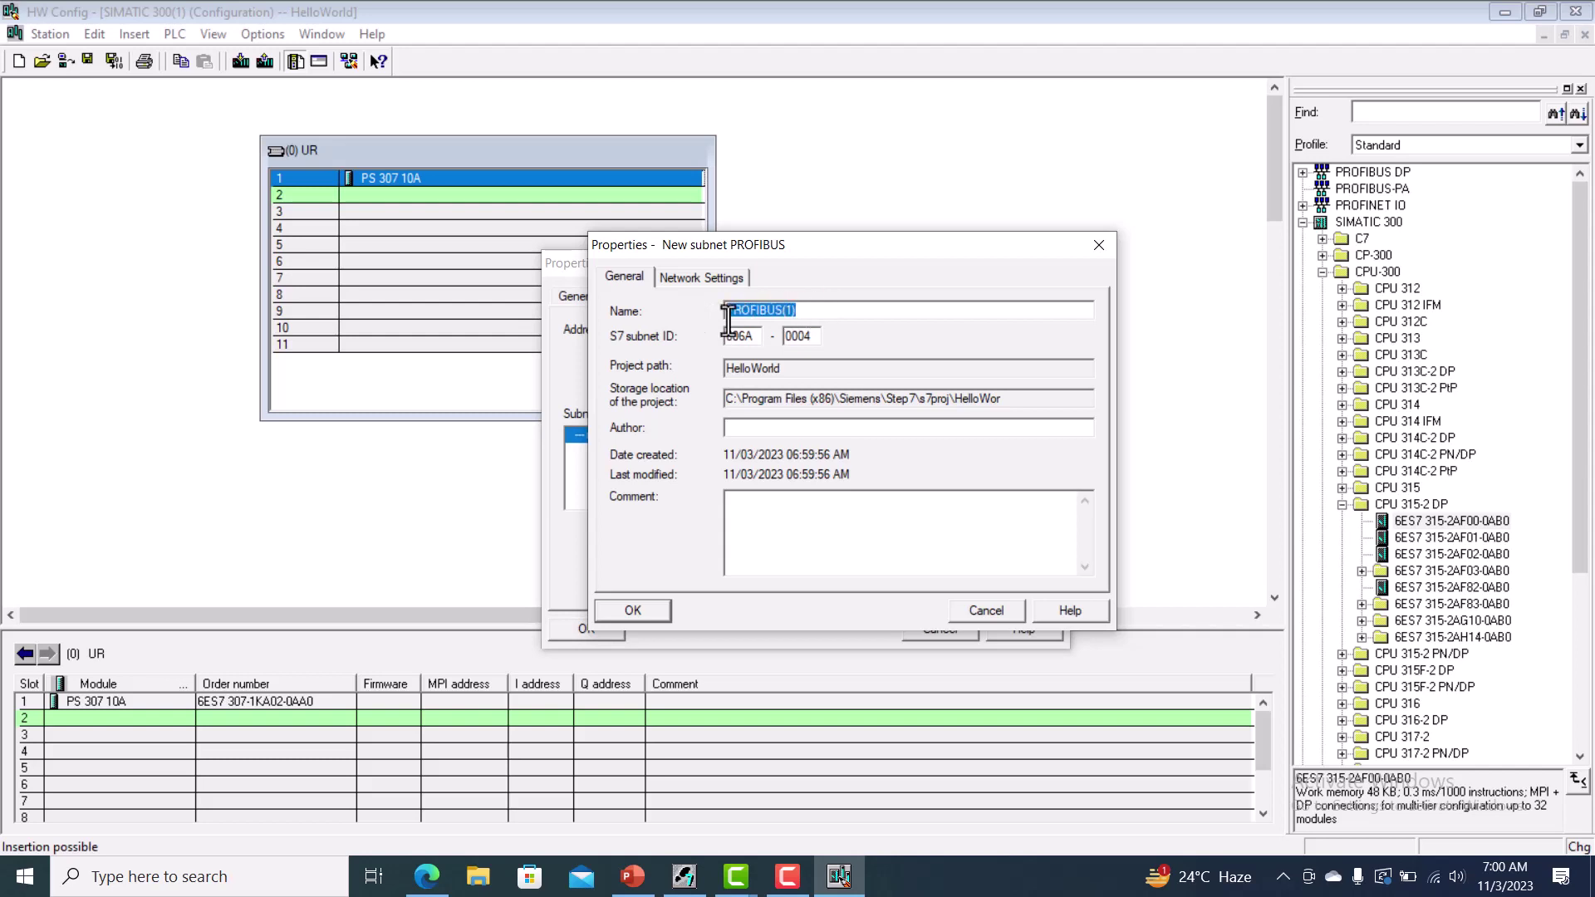
pyautogui.click(633, 611)
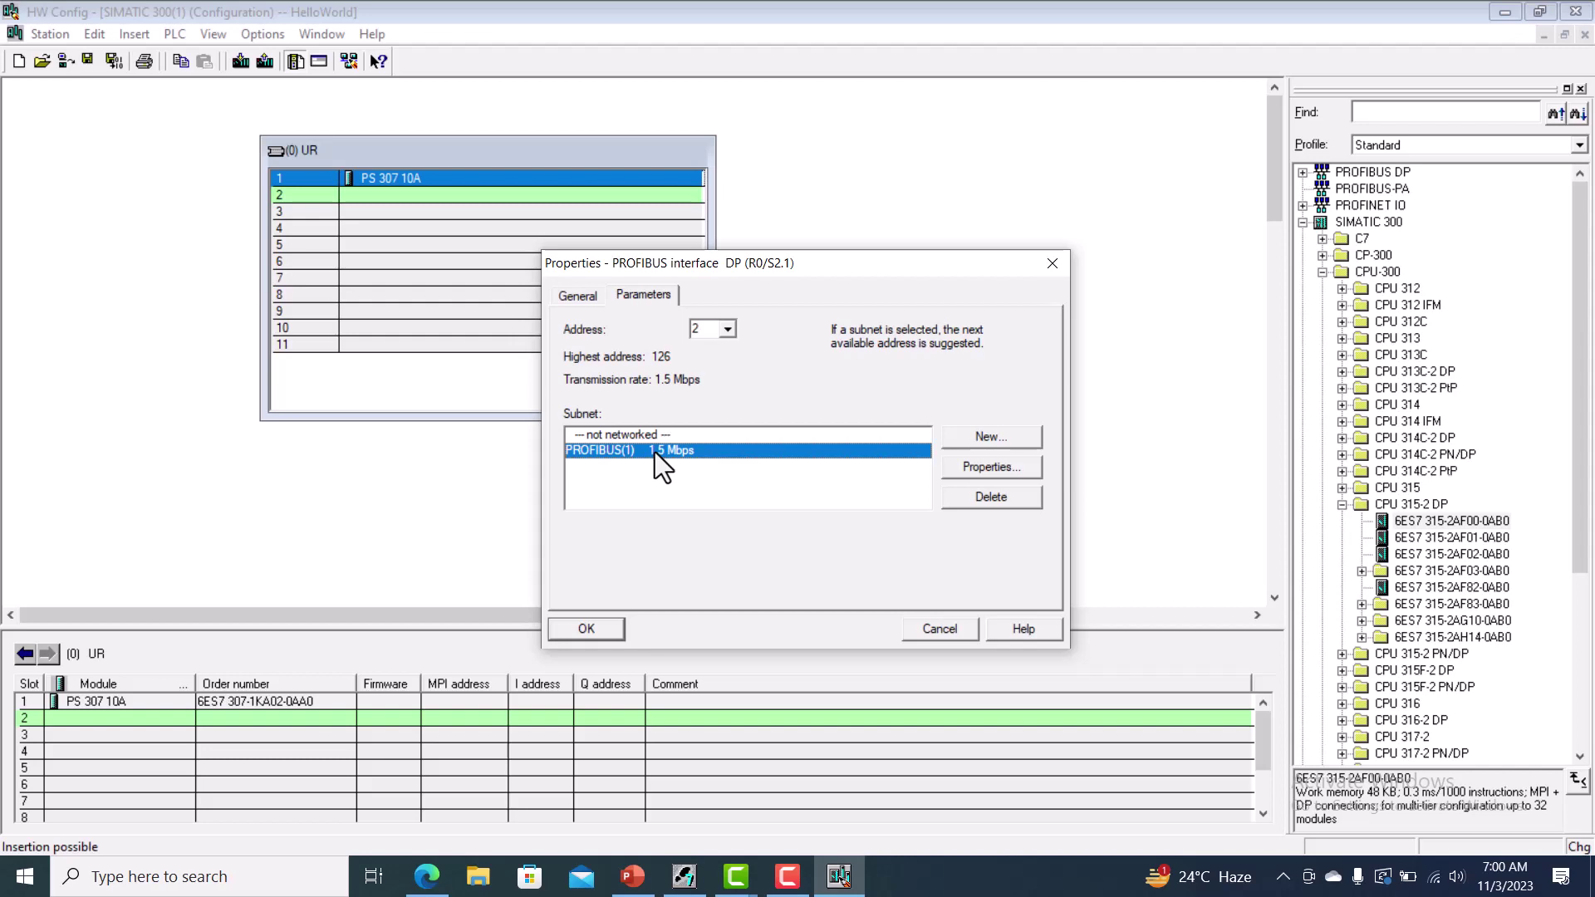
# - Confirm the CPU's PROFIBUS interface settings and enlarge the rack window
pyautogui.click(600, 634)
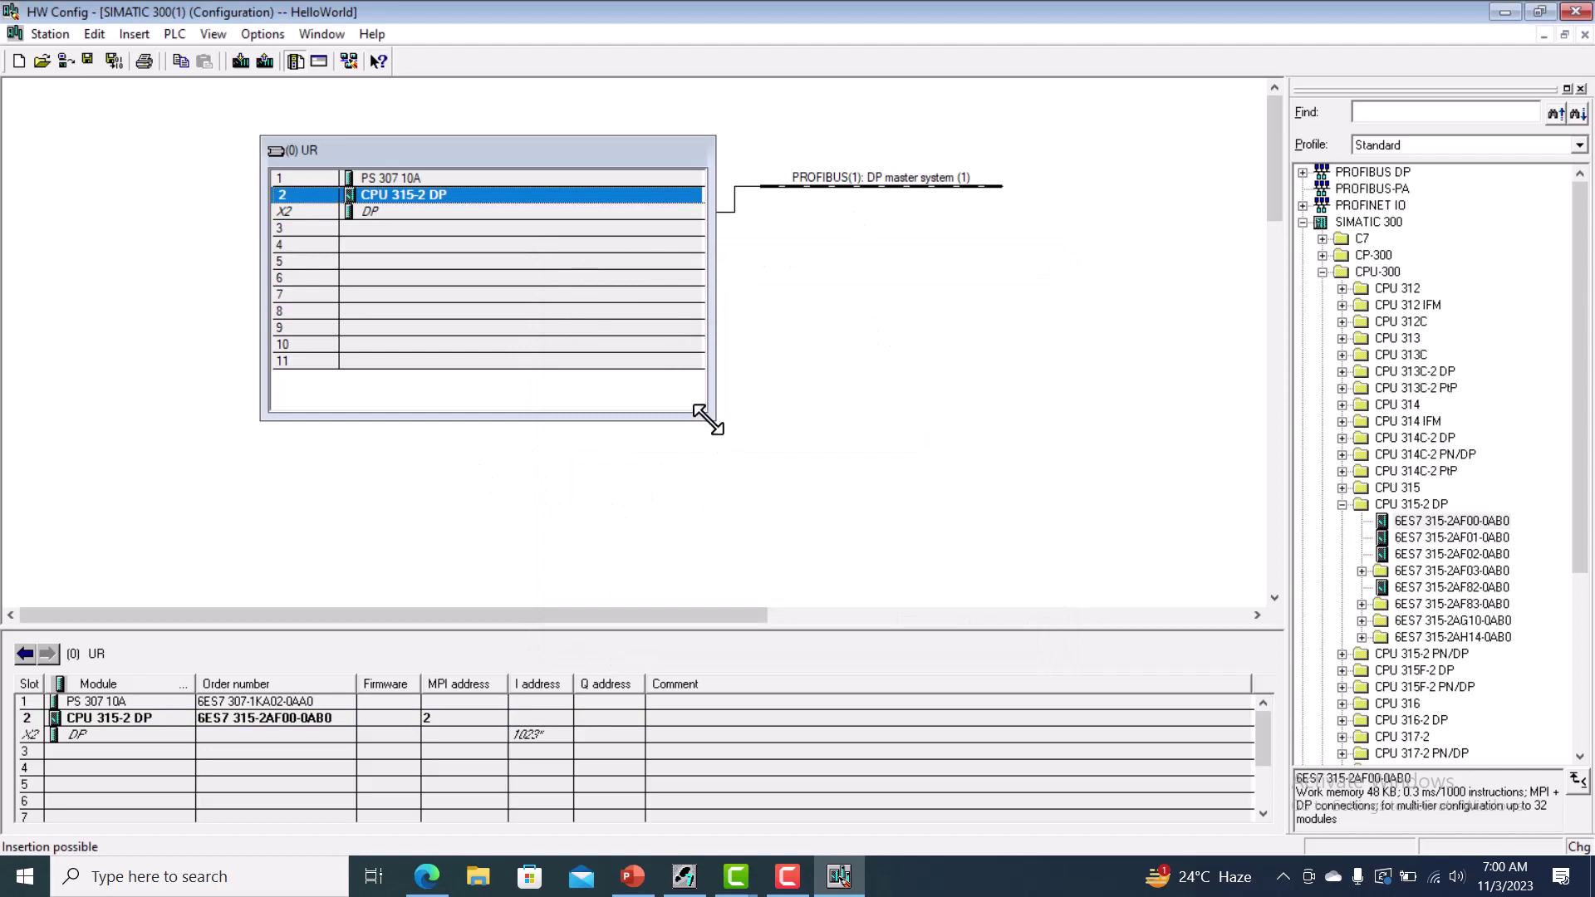
pyautogui.moveTo(714, 419); pyautogui.dragTo(768, 466)
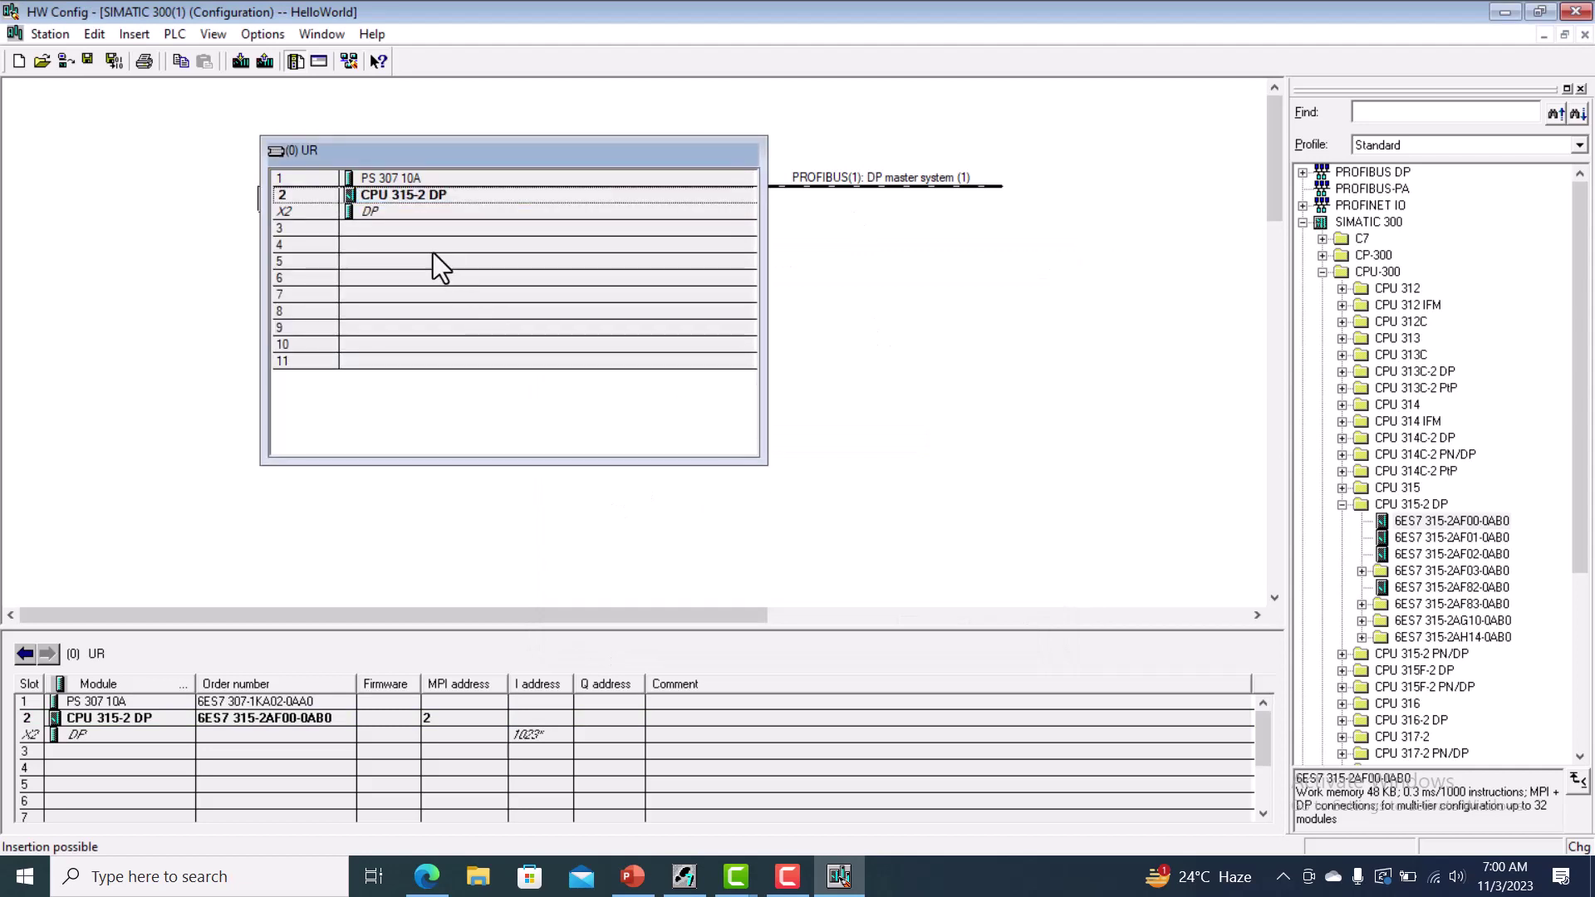
pyautogui.click(386, 230)
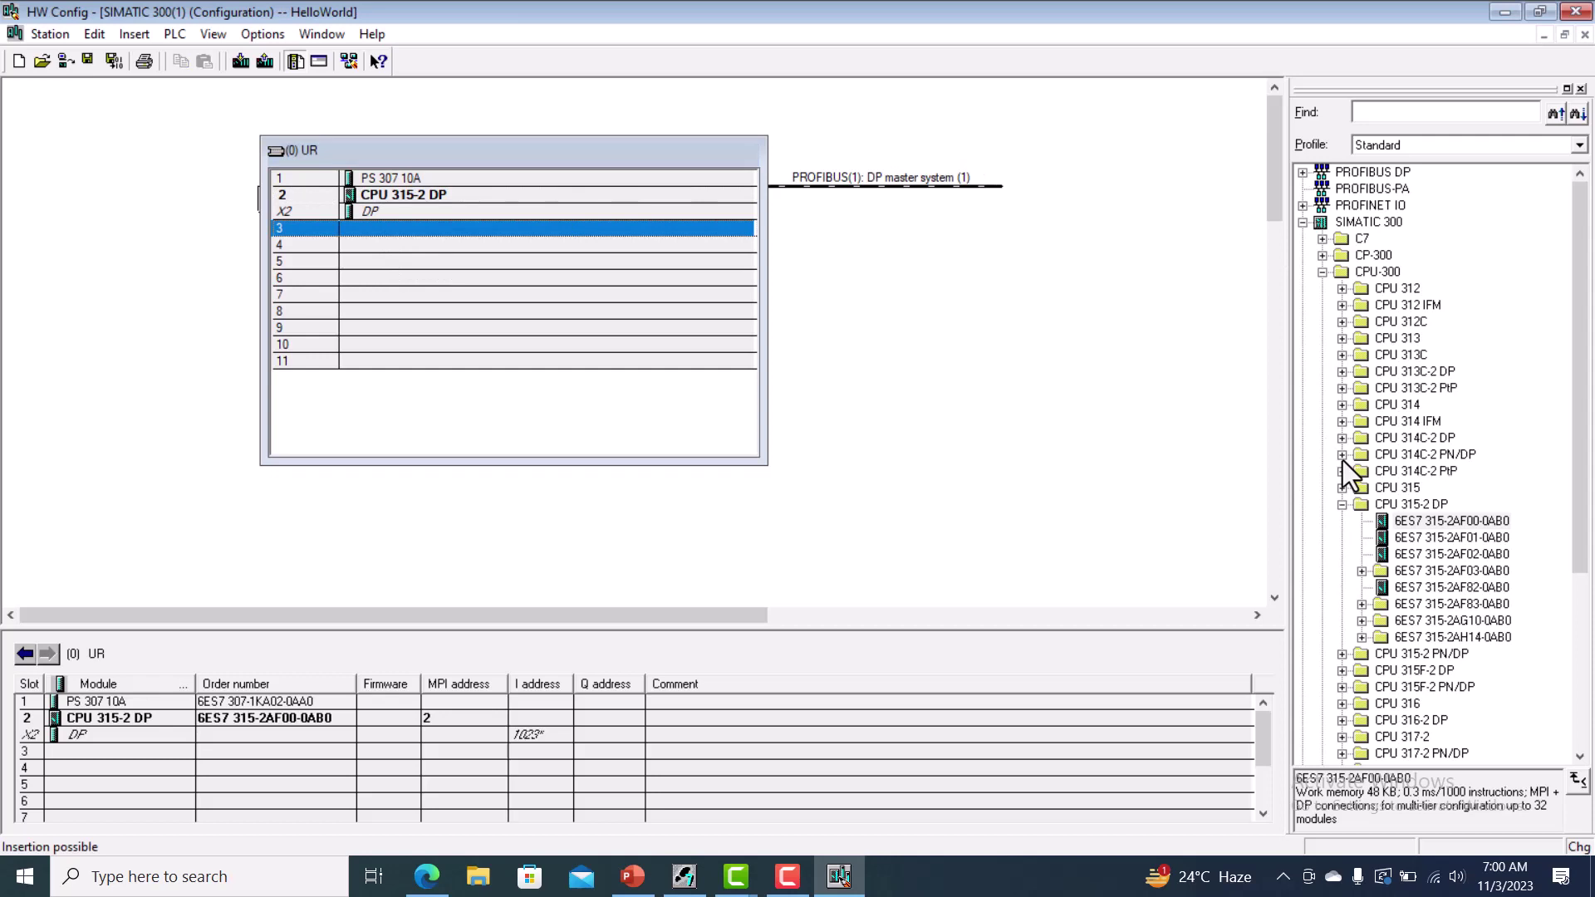
# - Insert the SM 321 DI16xDC24V input module (6ES7 321-1BH00-0AA0) into rack slot 4
pyautogui.click(1342, 505)
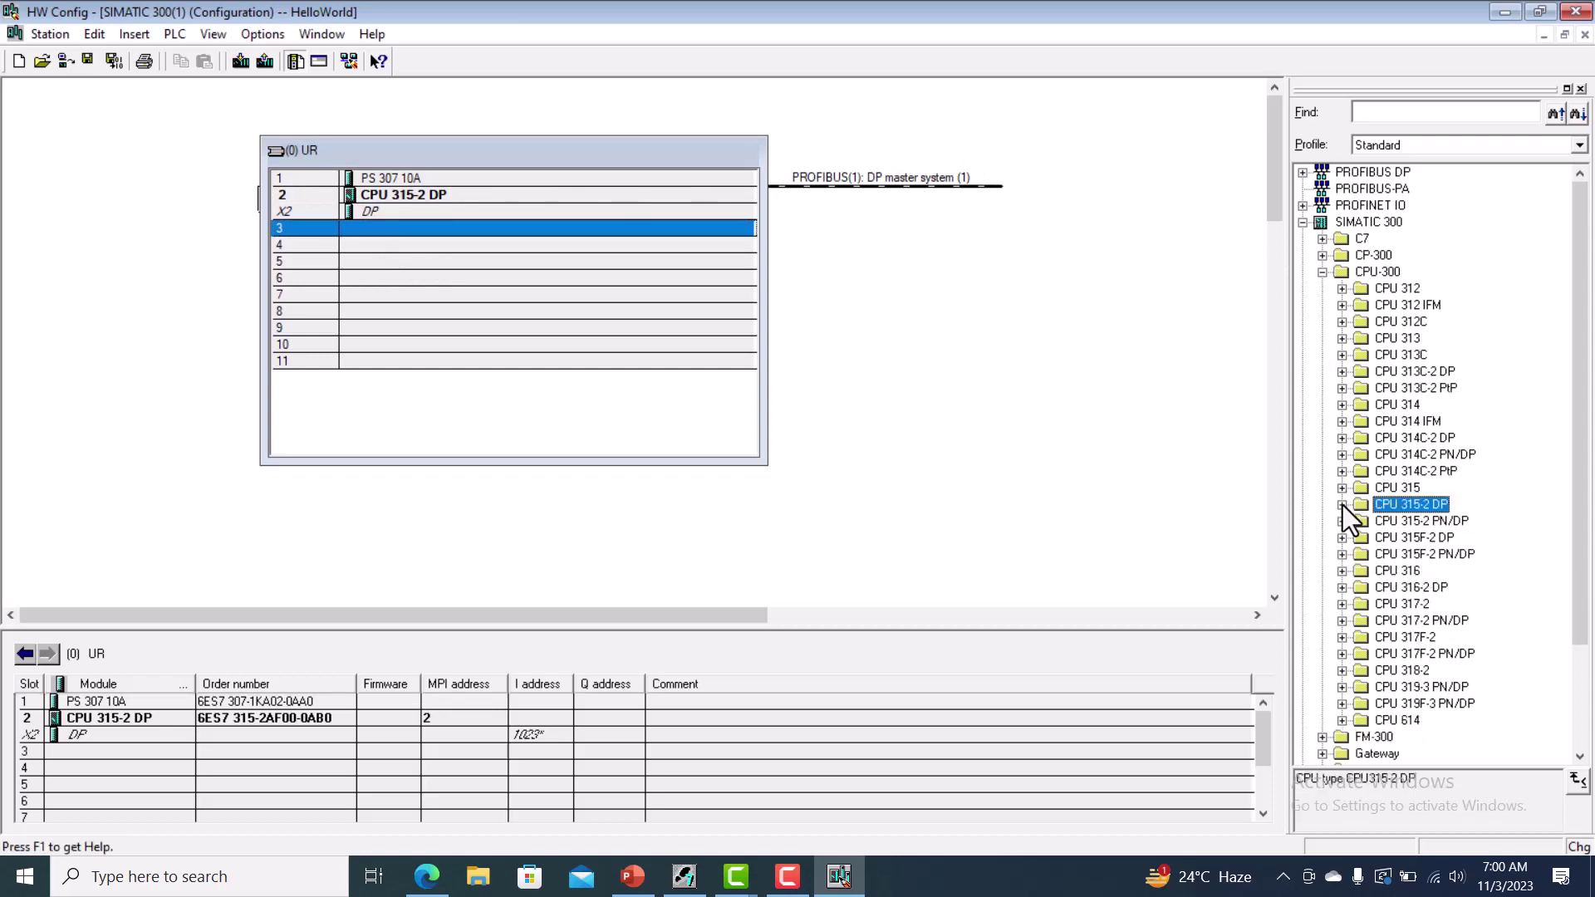
pyautogui.click(1323, 273)
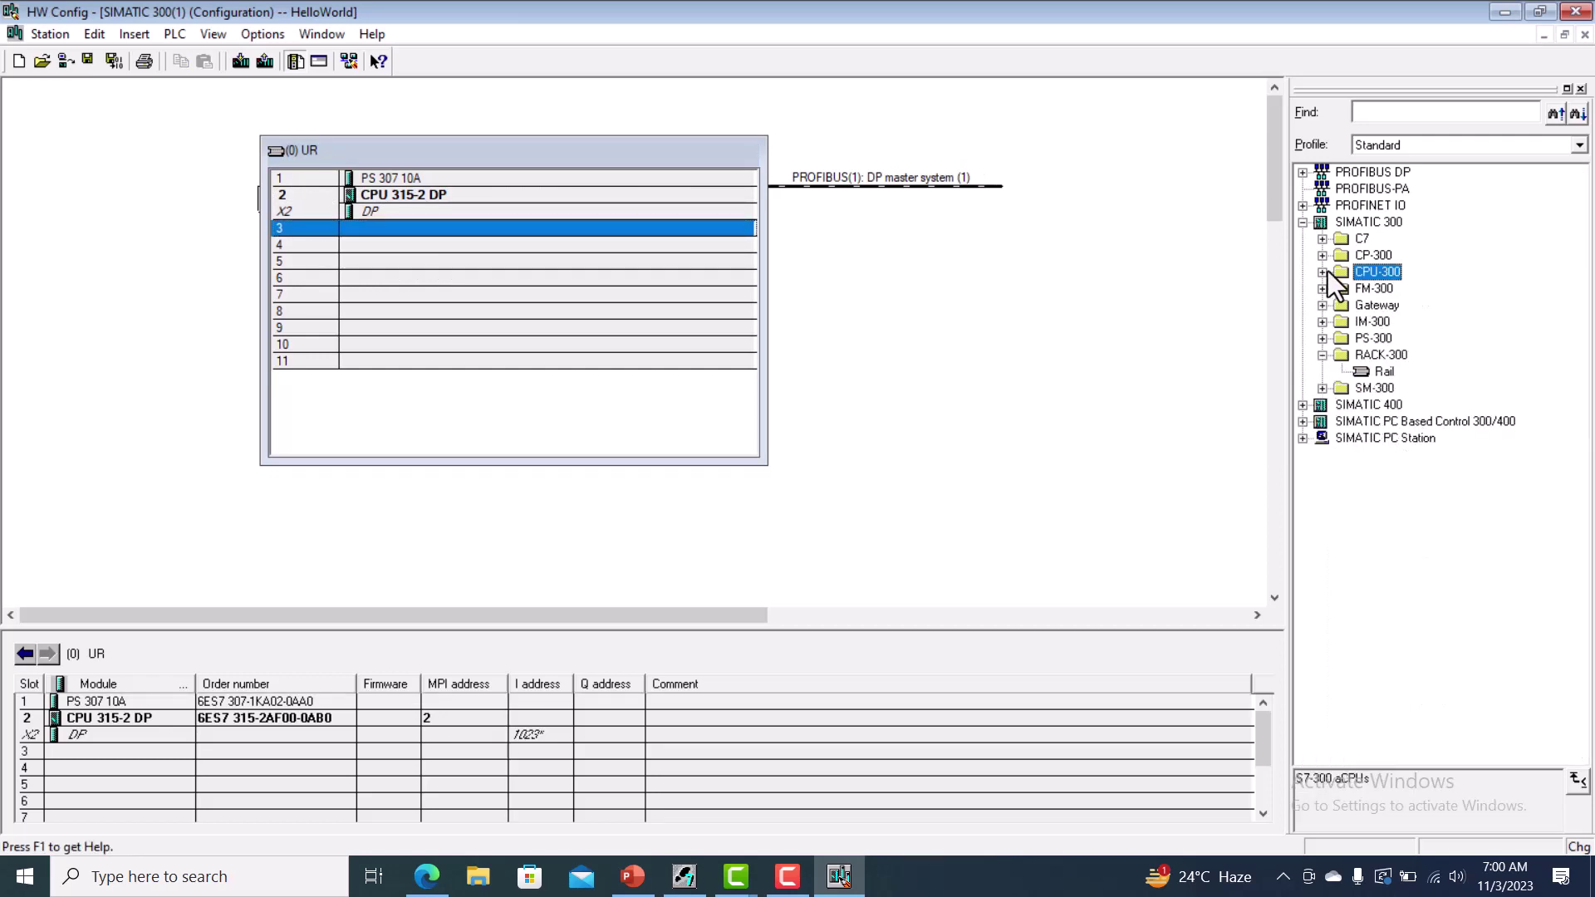
pyautogui.click(1322, 356)
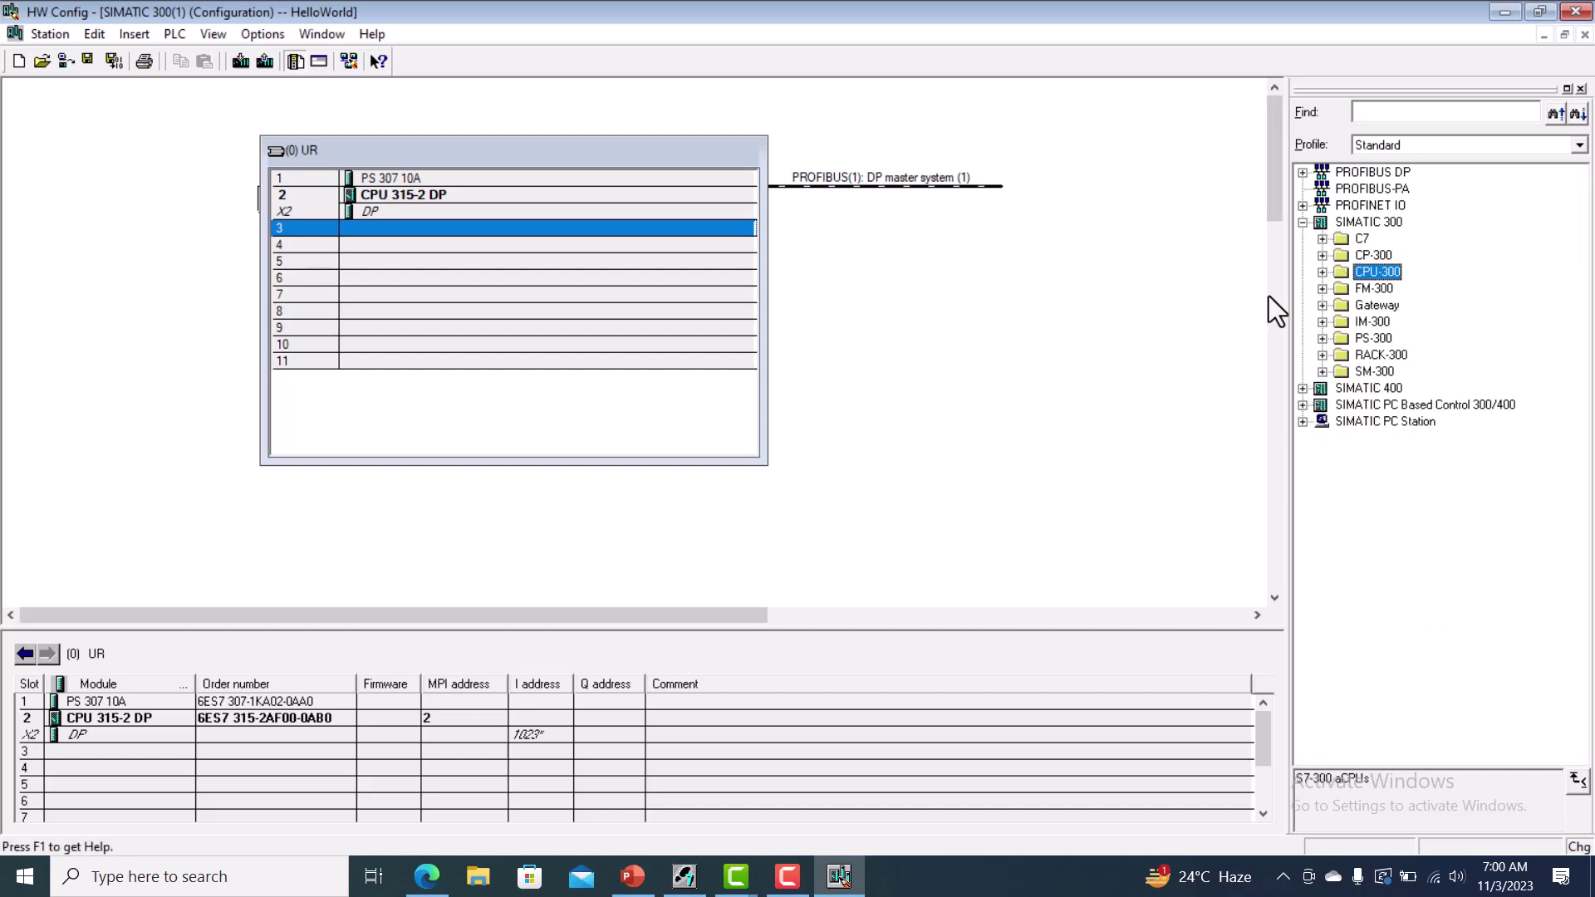
pyautogui.click(1321, 373)
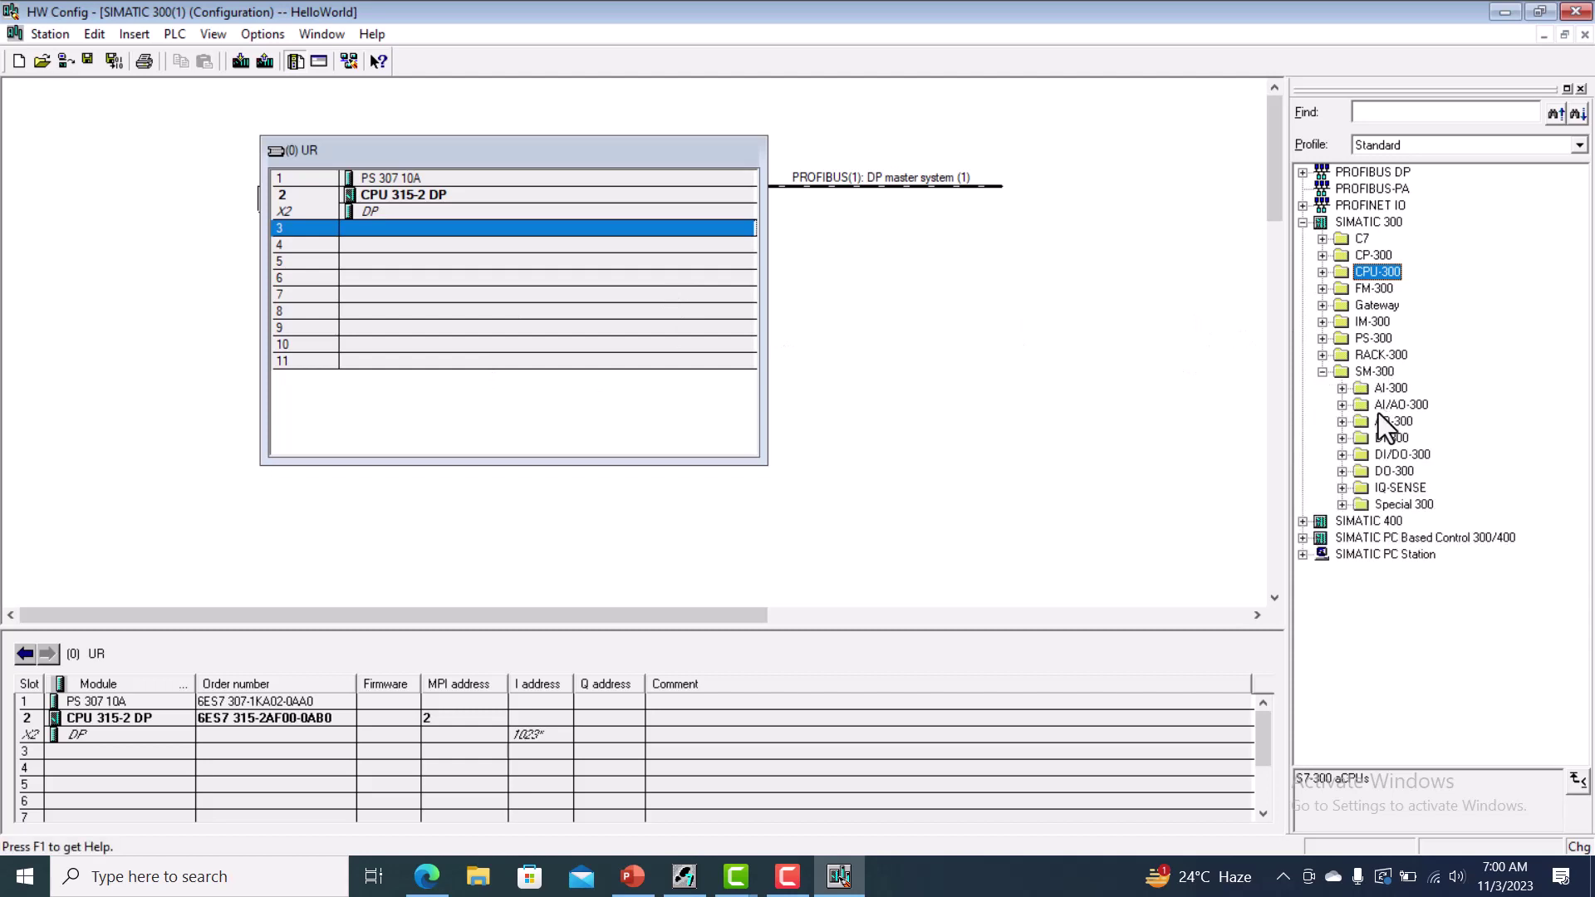
pyautogui.click(1343, 439)
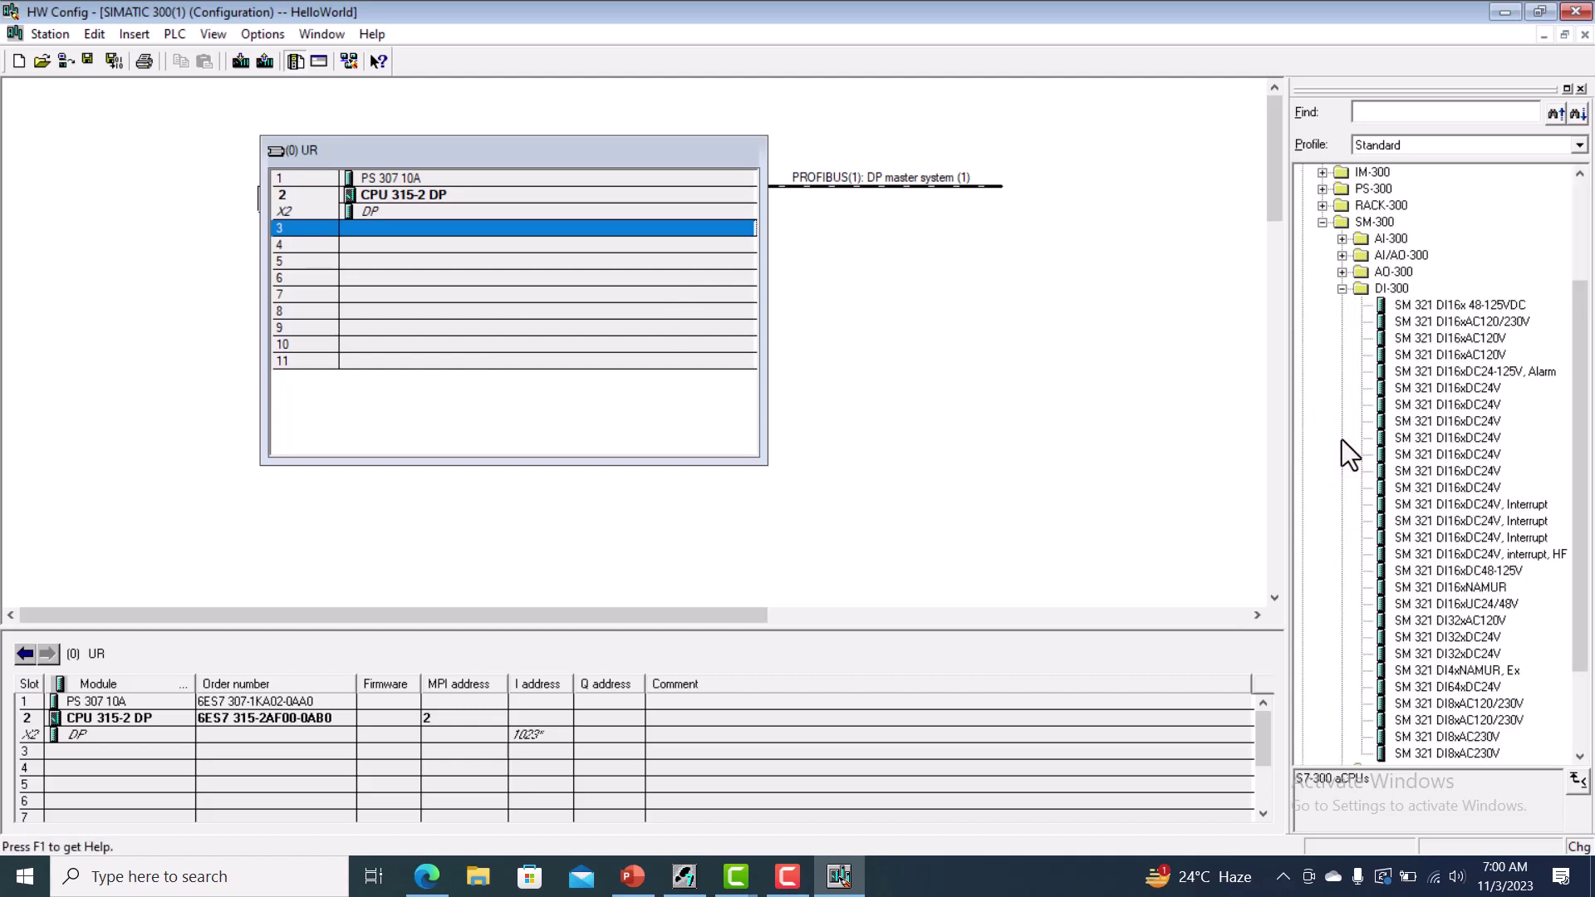
pyautogui.click(1463, 395)
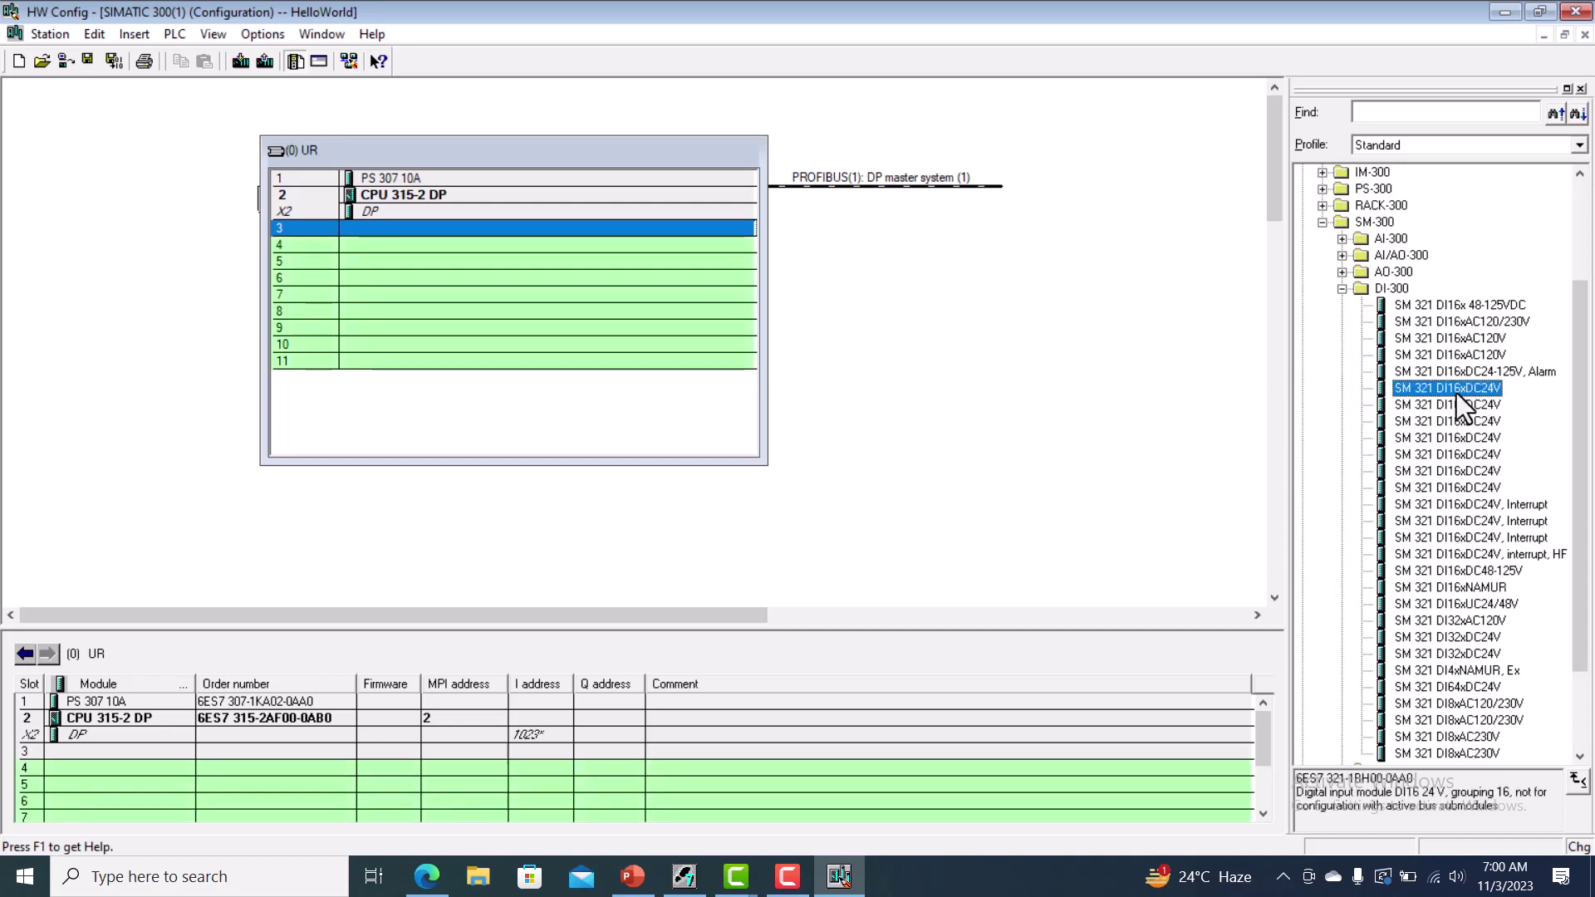
pyautogui.moveTo(1458, 392); pyautogui.dragTo(1356, 320)
pyautogui.moveTo(1459, 392); pyautogui.dragTo(696, 242)
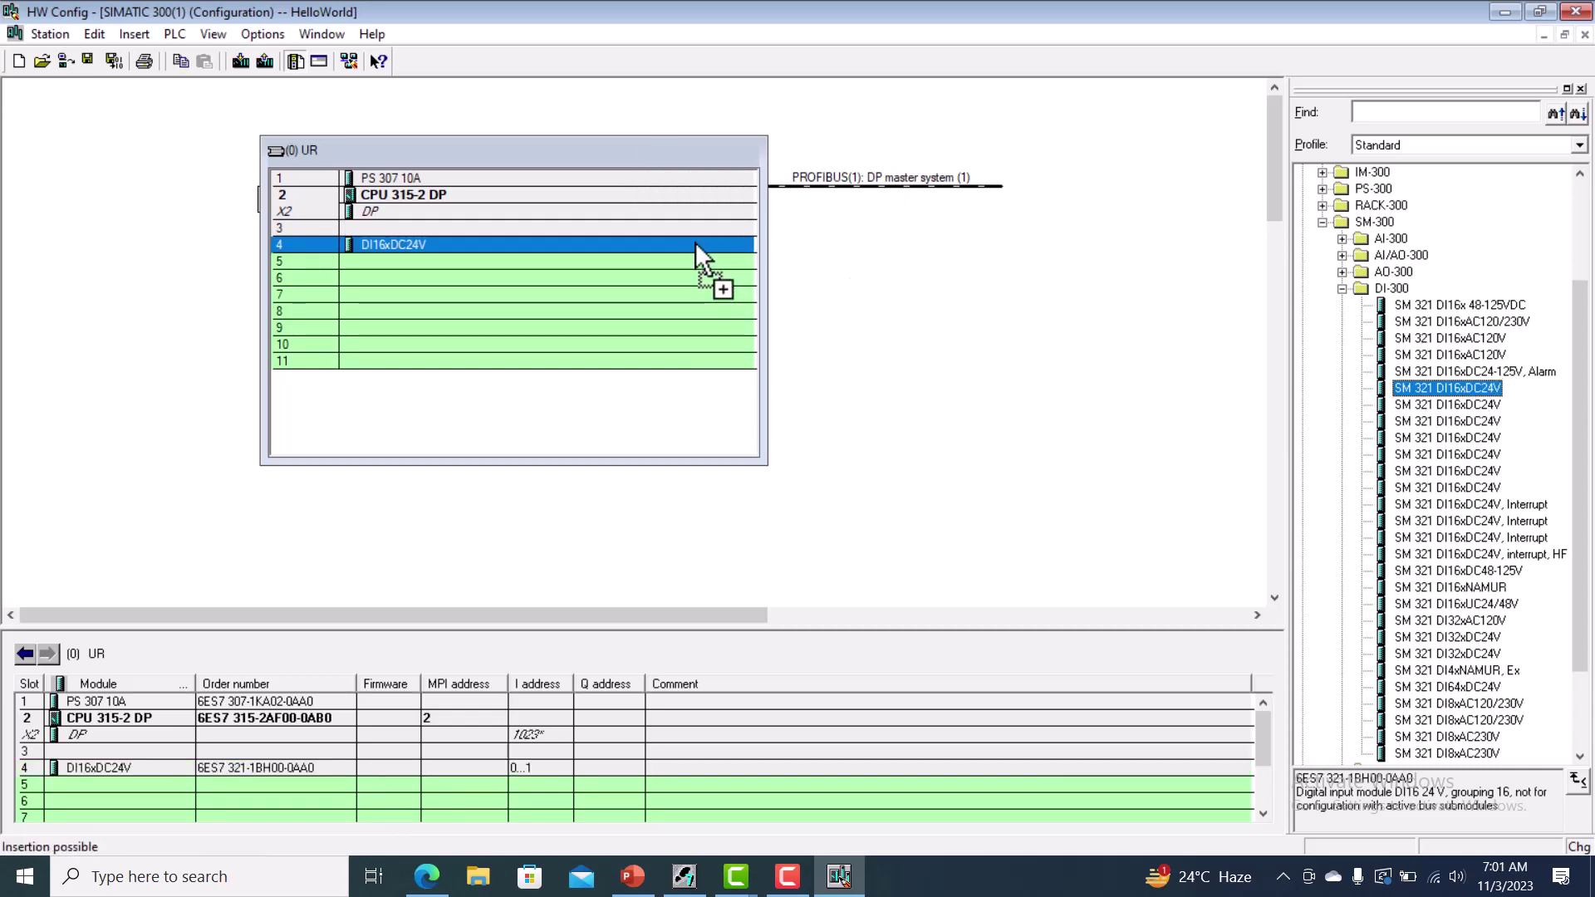
# - Add the SM 322 DO8xRelay output module to slot 5 and shorten the rack window
pyautogui.click(1341, 288)
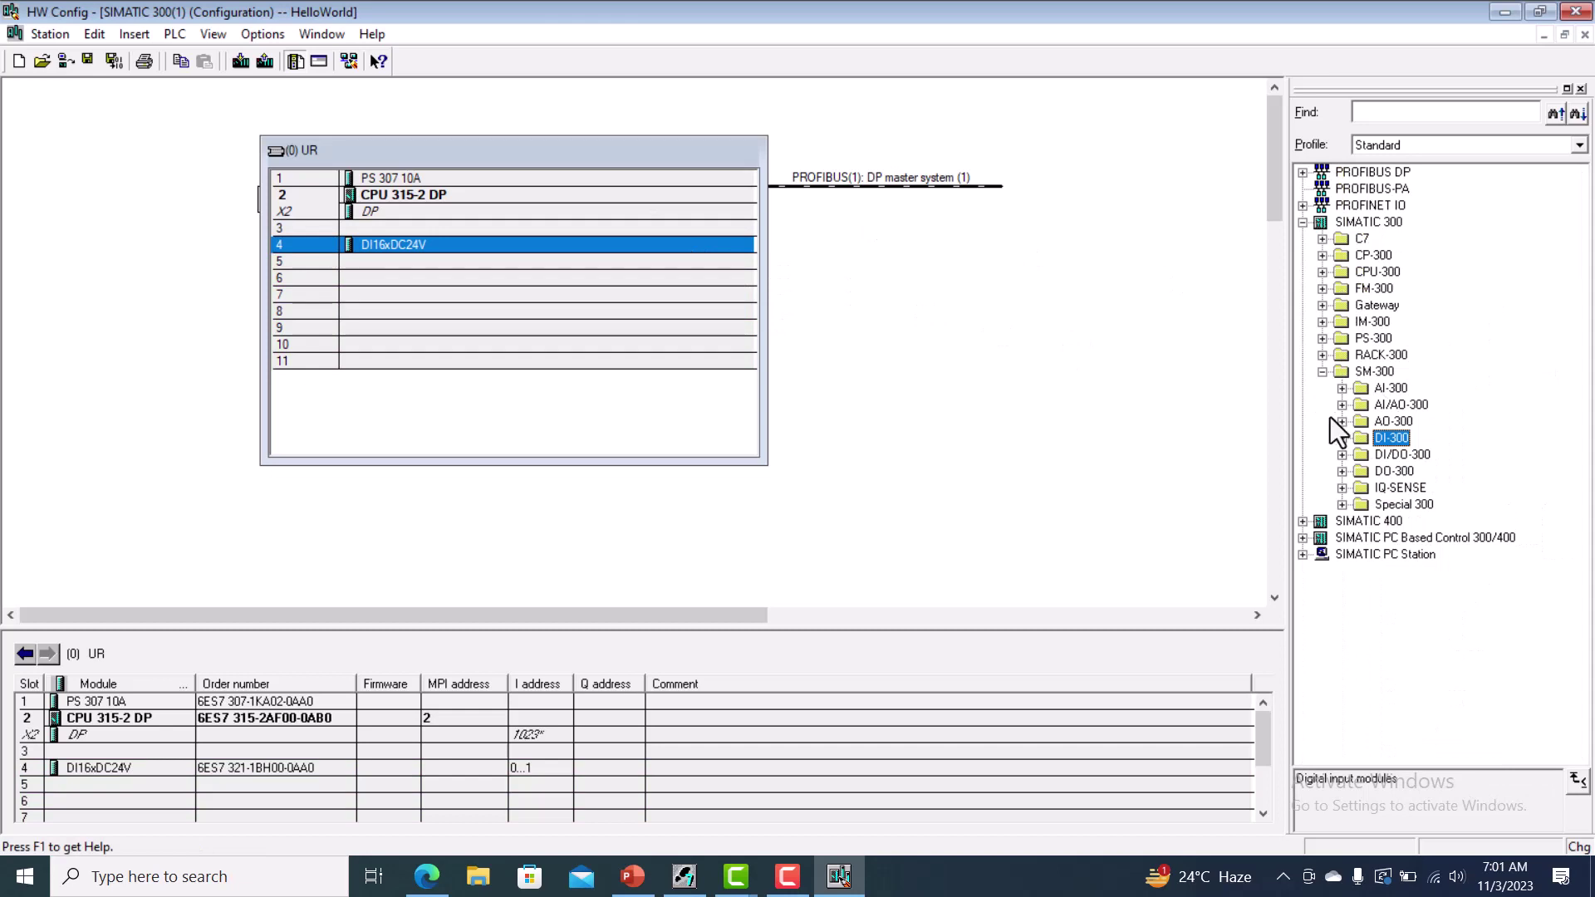
pyautogui.click(1341, 471)
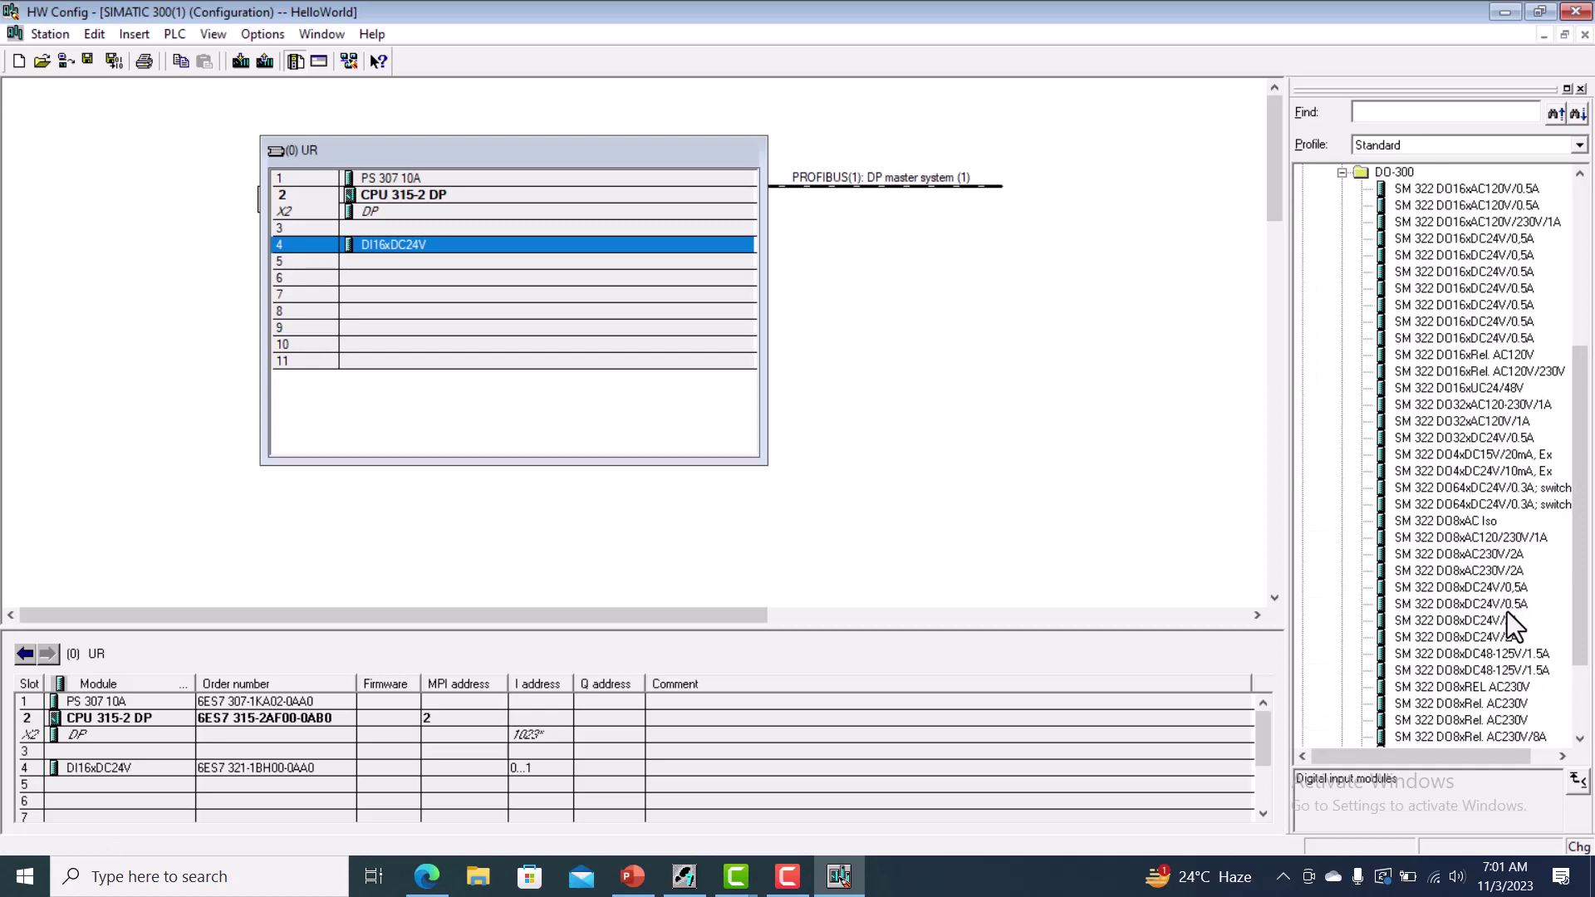
pyautogui.moveTo(1581, 610); pyautogui.dragTo(1583, 690)
pyautogui.moveTo(1462, 659); pyautogui.dragTo(710, 262)
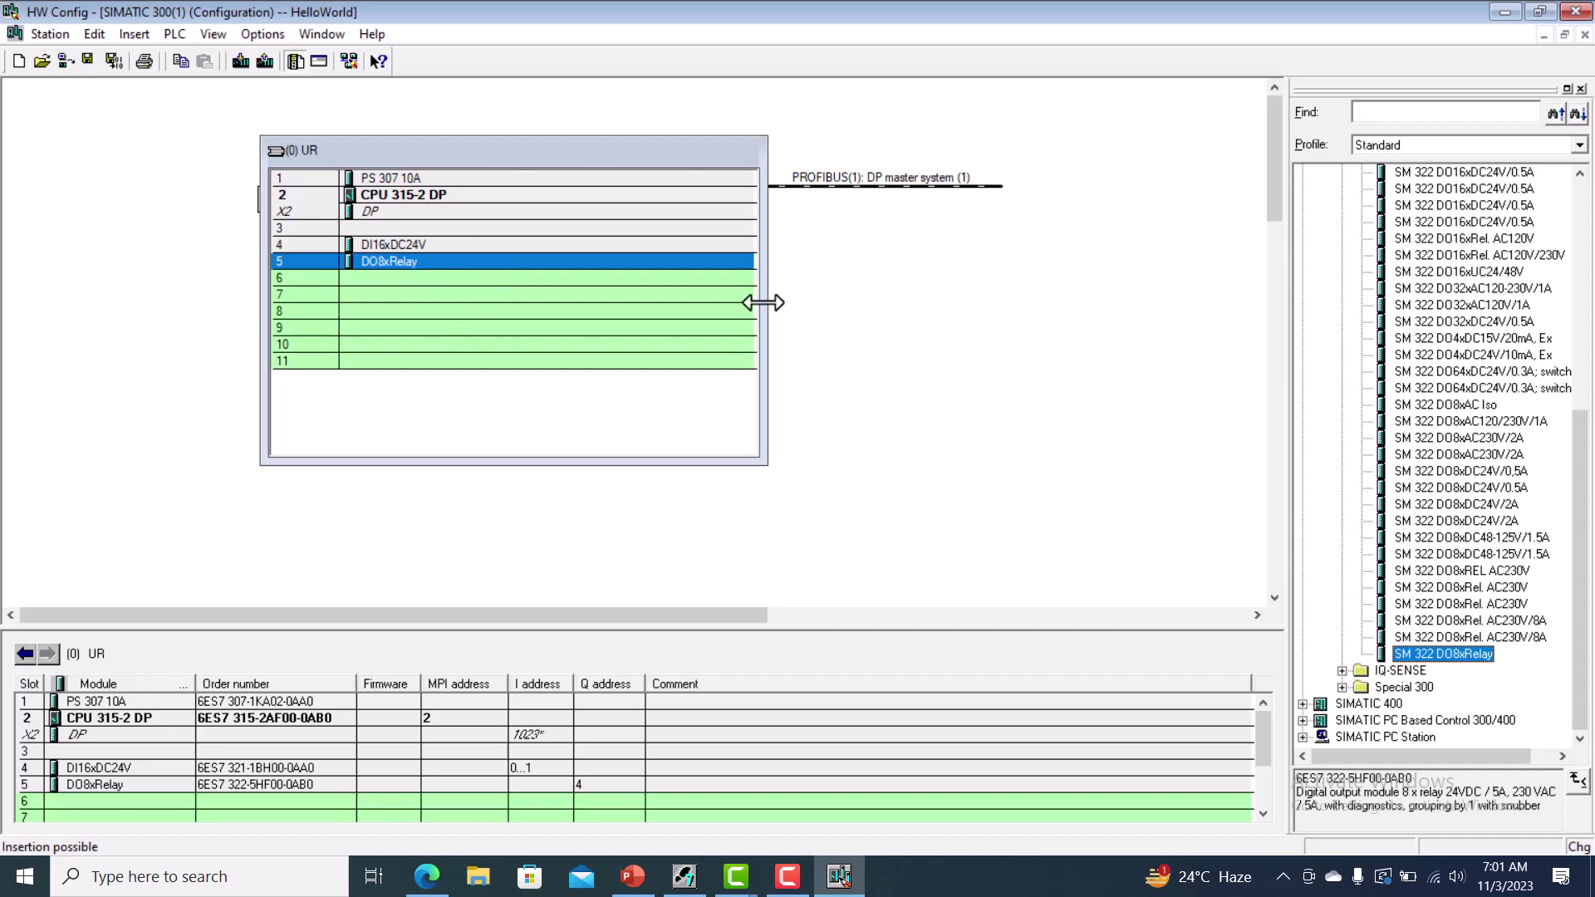
pyautogui.moveTo(760, 459); pyautogui.dragTo(763, 405)
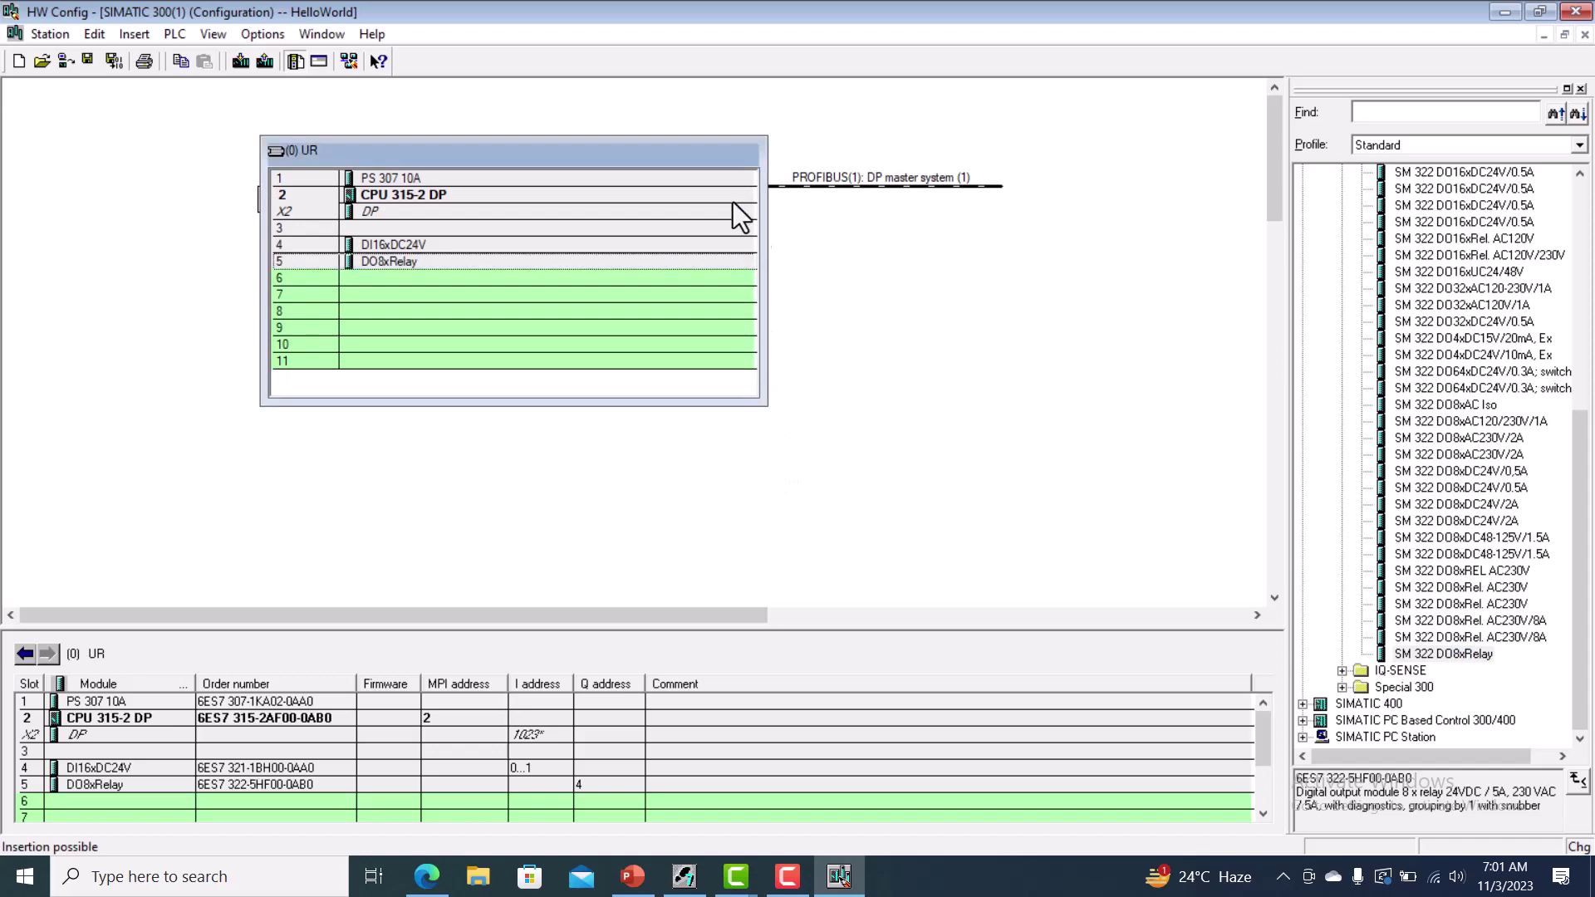
pyautogui.click(444, 199)
pyautogui.click(442, 212)
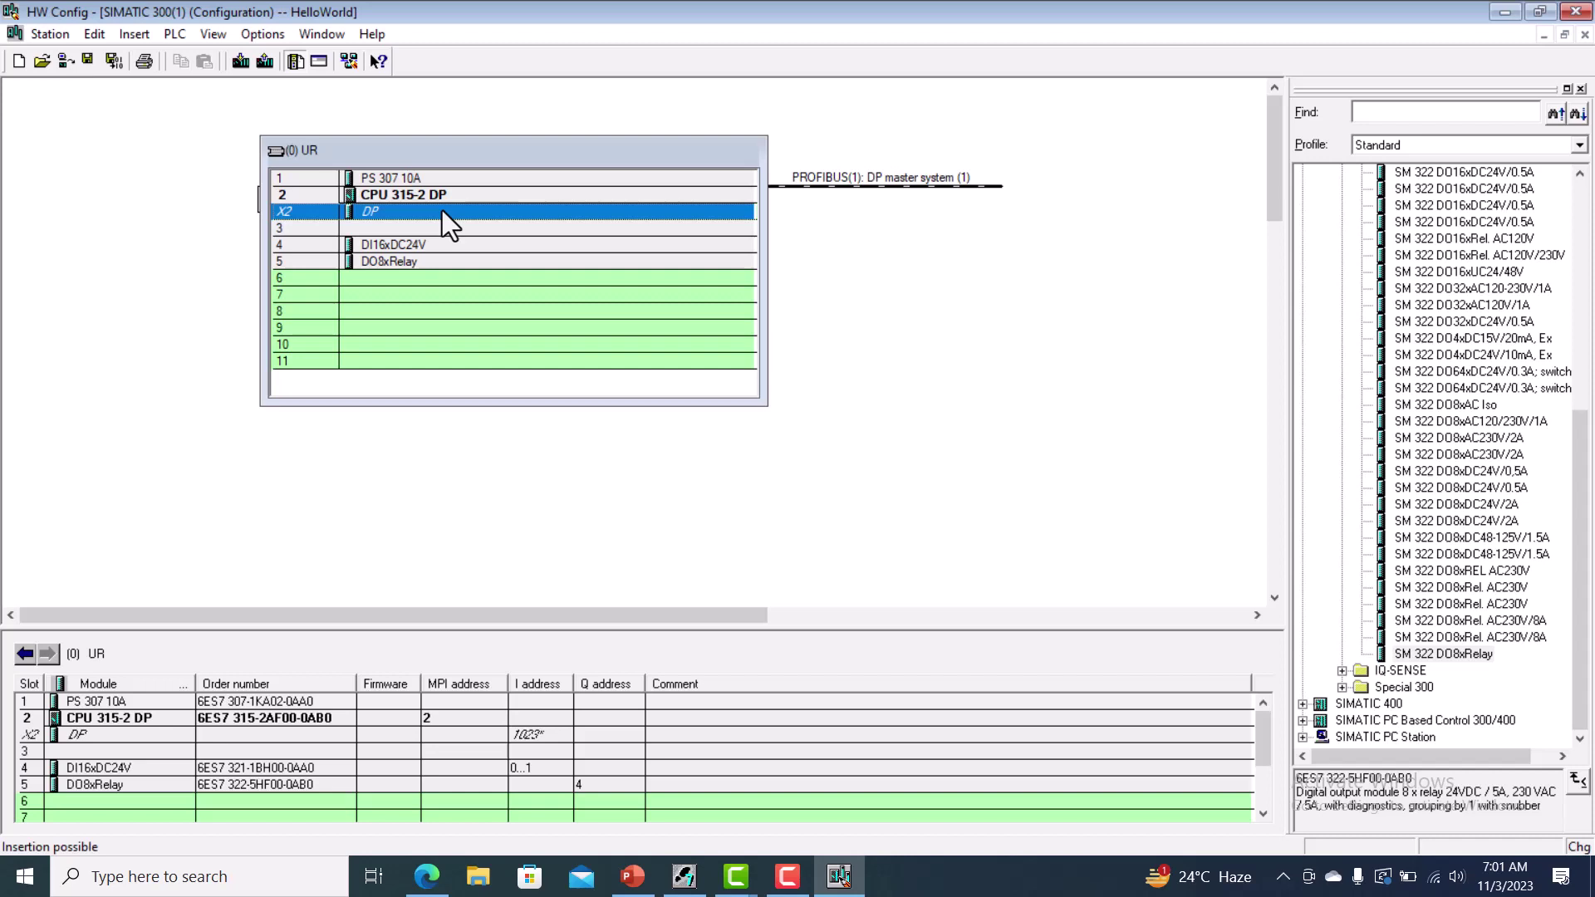
pyautogui.click(454, 256)
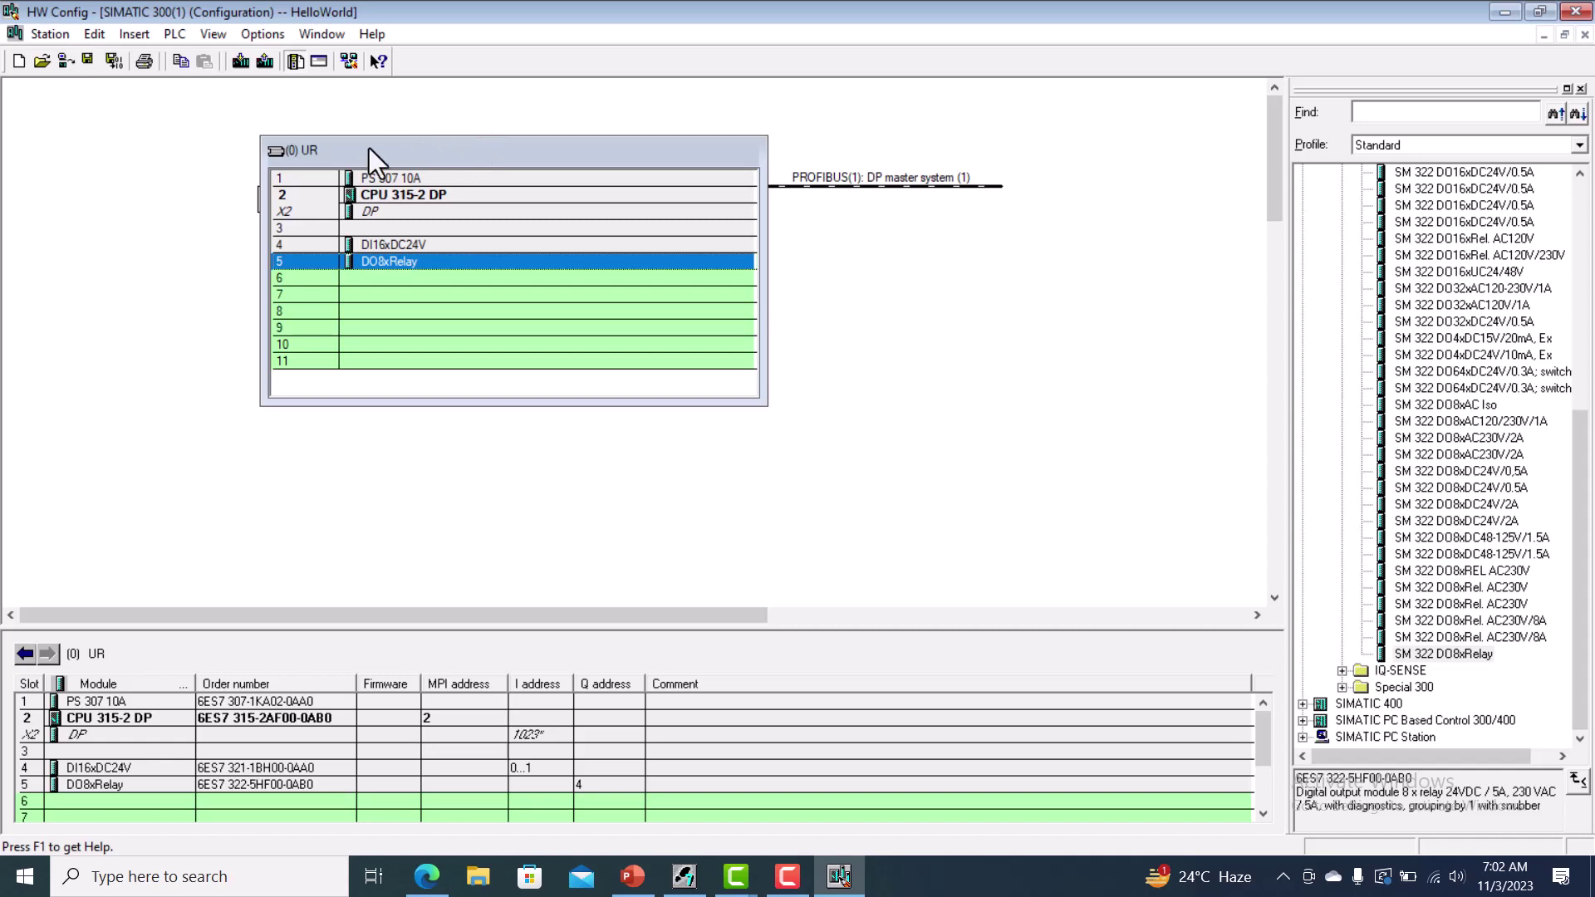
# - View the HelloWorld network in NetPro maximized and select the PROFIBUS(1) subnet
pyautogui.click(352, 63)
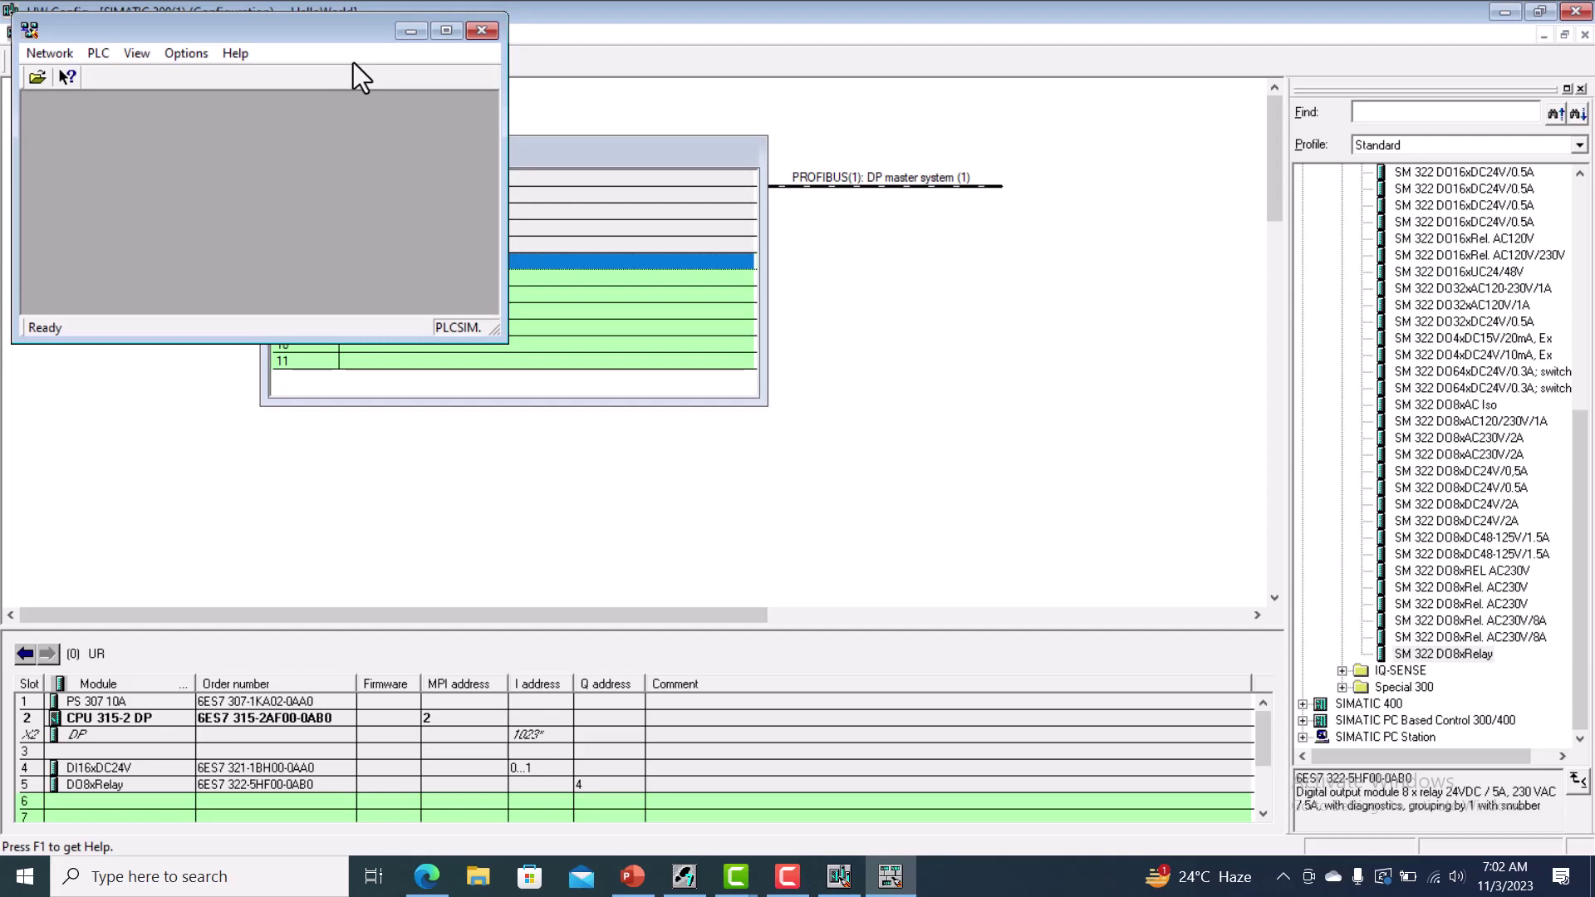
pyautogui.click(447, 31)
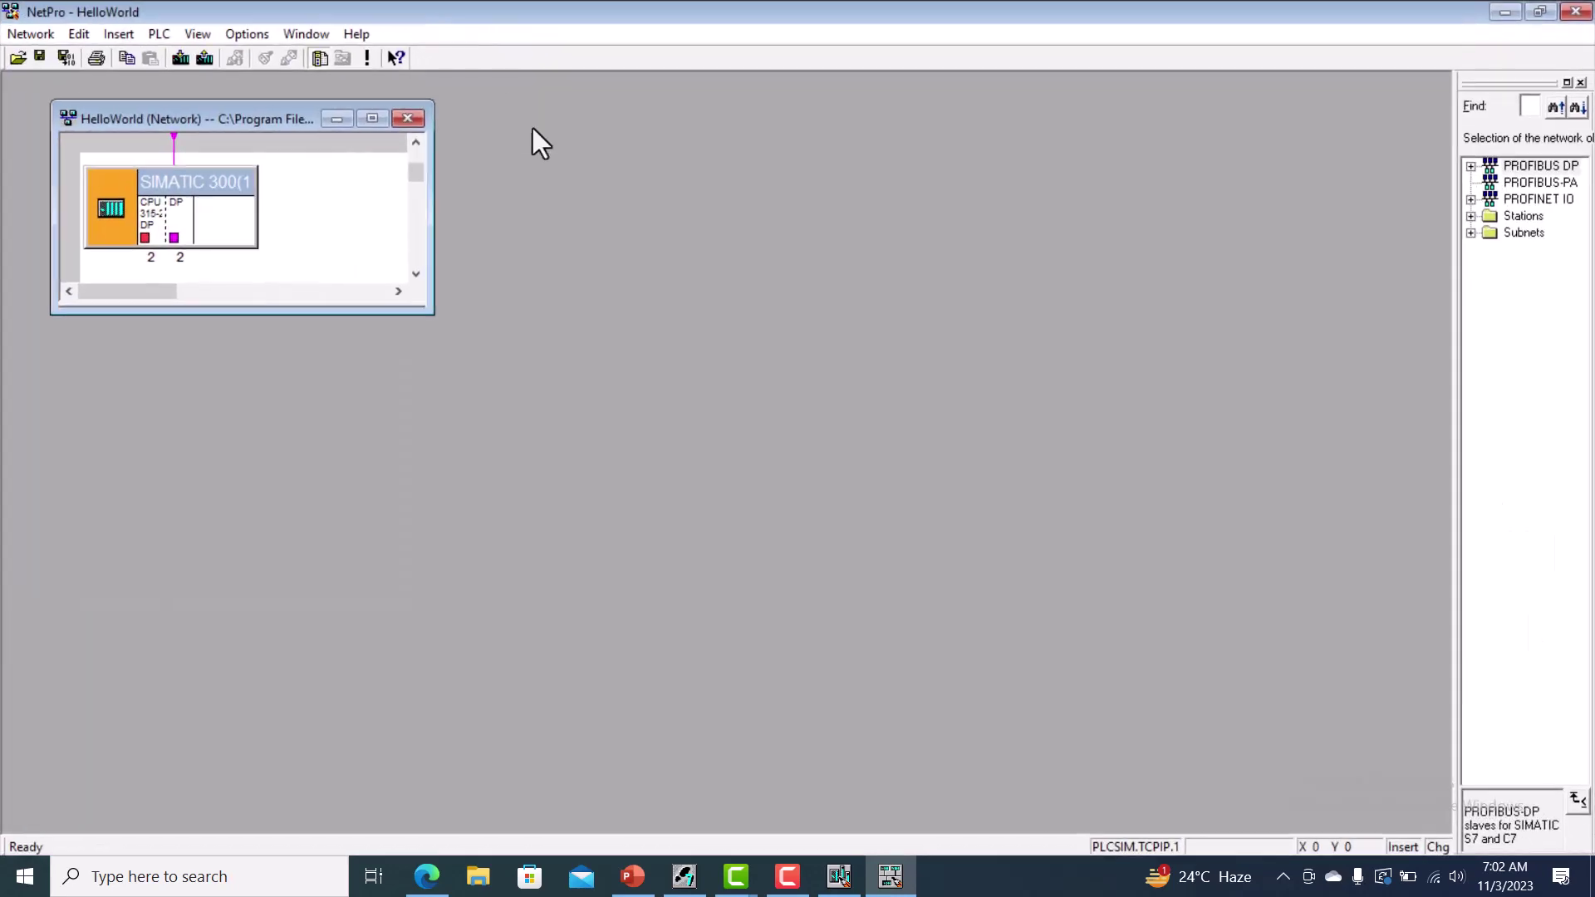
pyautogui.click(371, 121)
pyautogui.moveTo(1446, 188); pyautogui.dragTo(1442, 158)
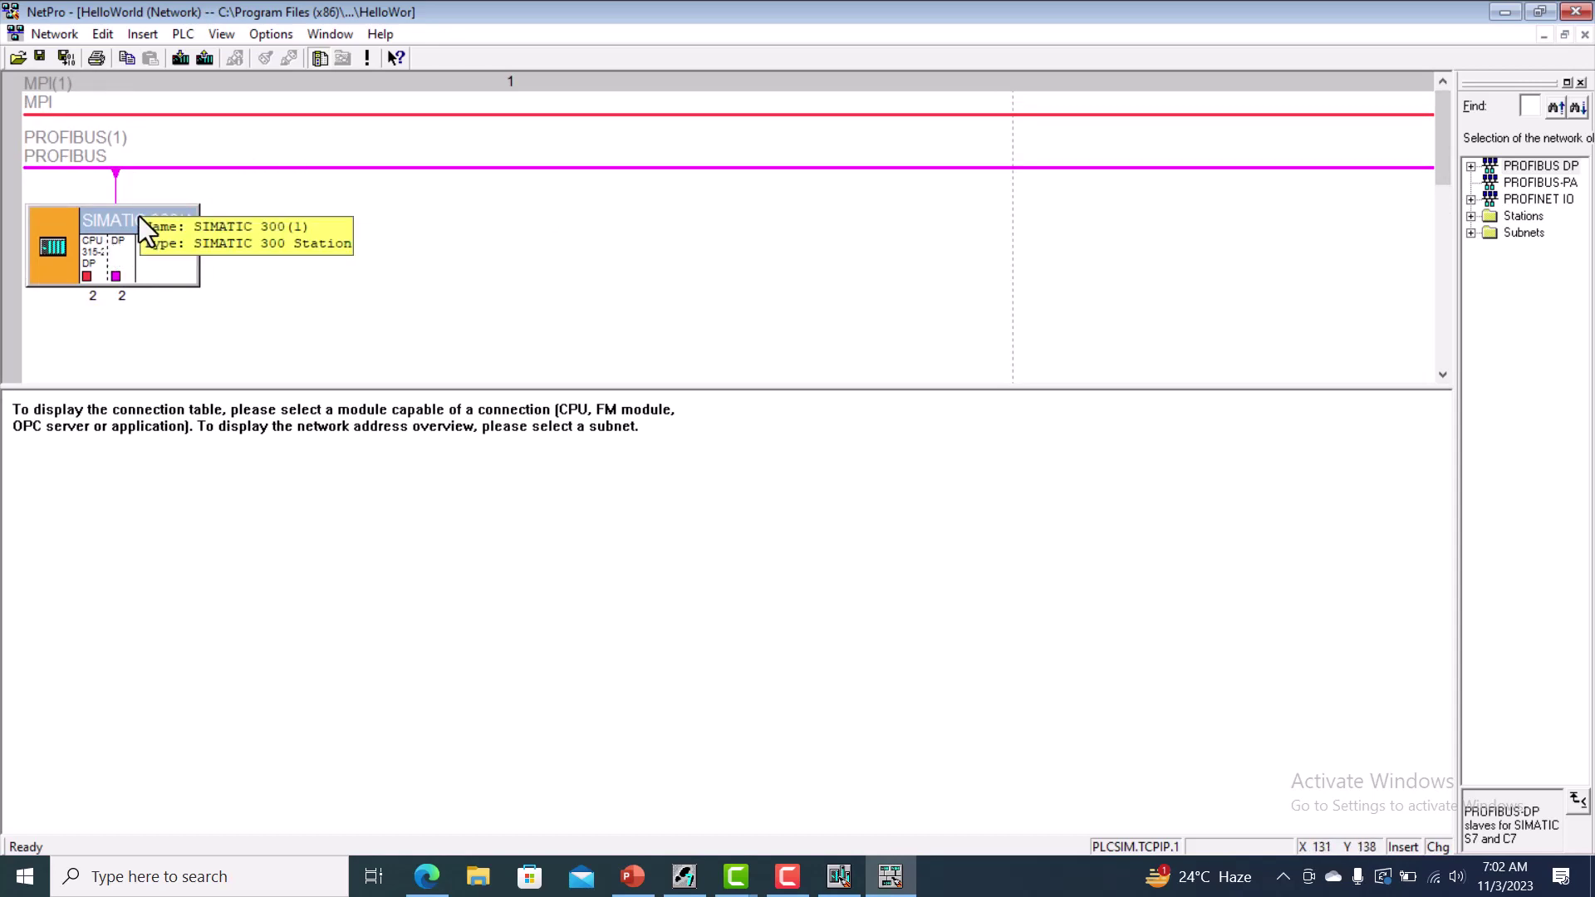
pyautogui.click(471, 168)
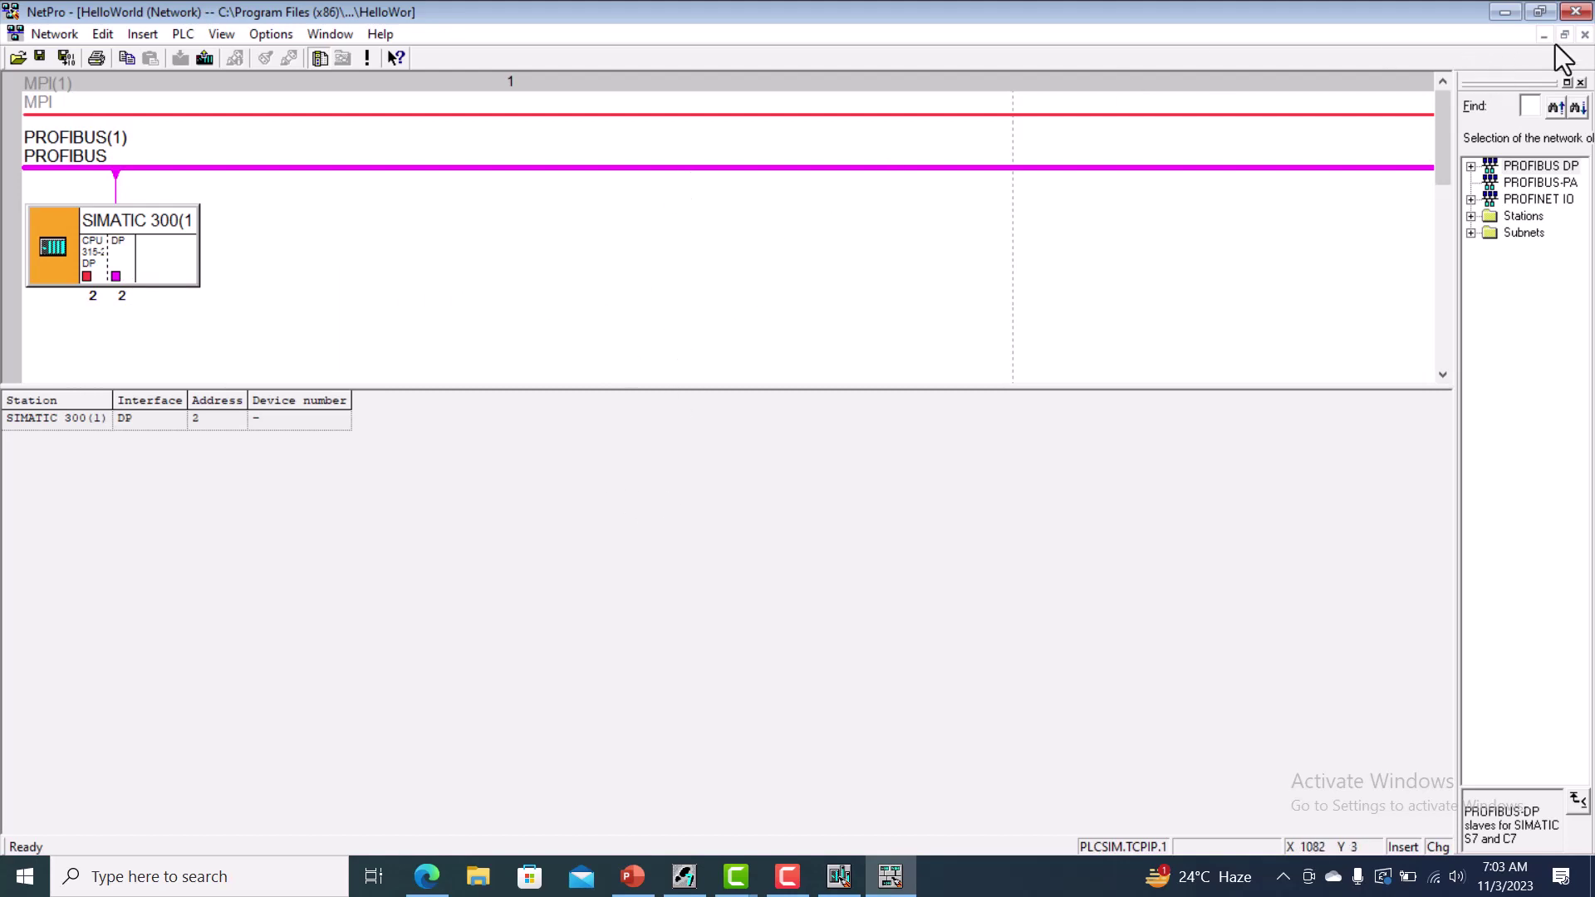
# - Close the network window without saving position changes and return to HW Config
pyautogui.click(1584, 35)
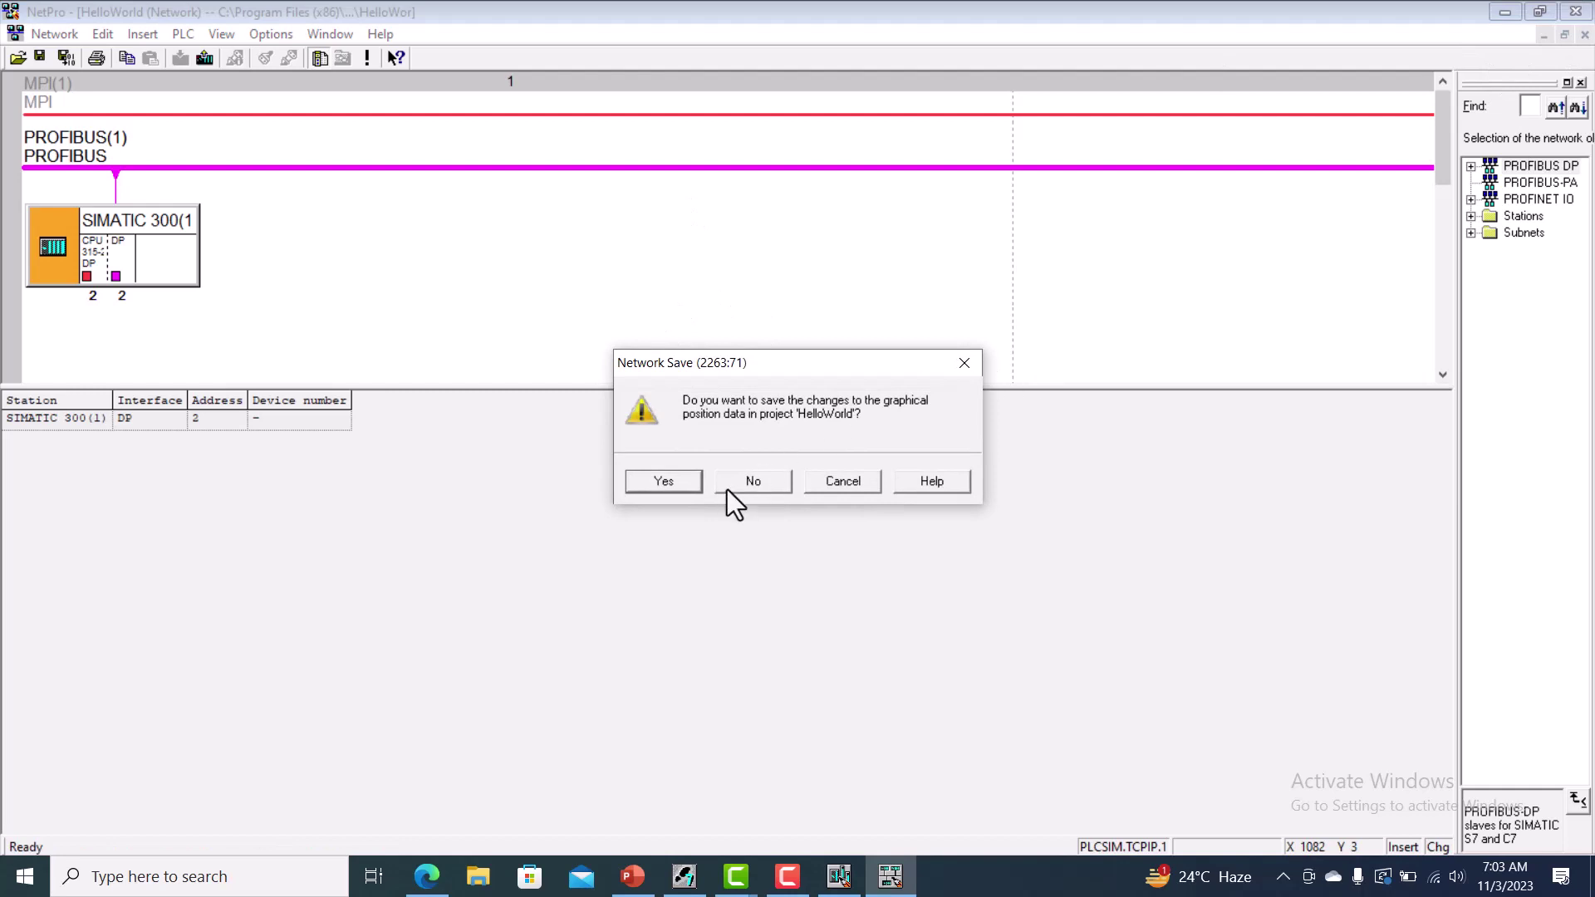
pyautogui.click(750, 484)
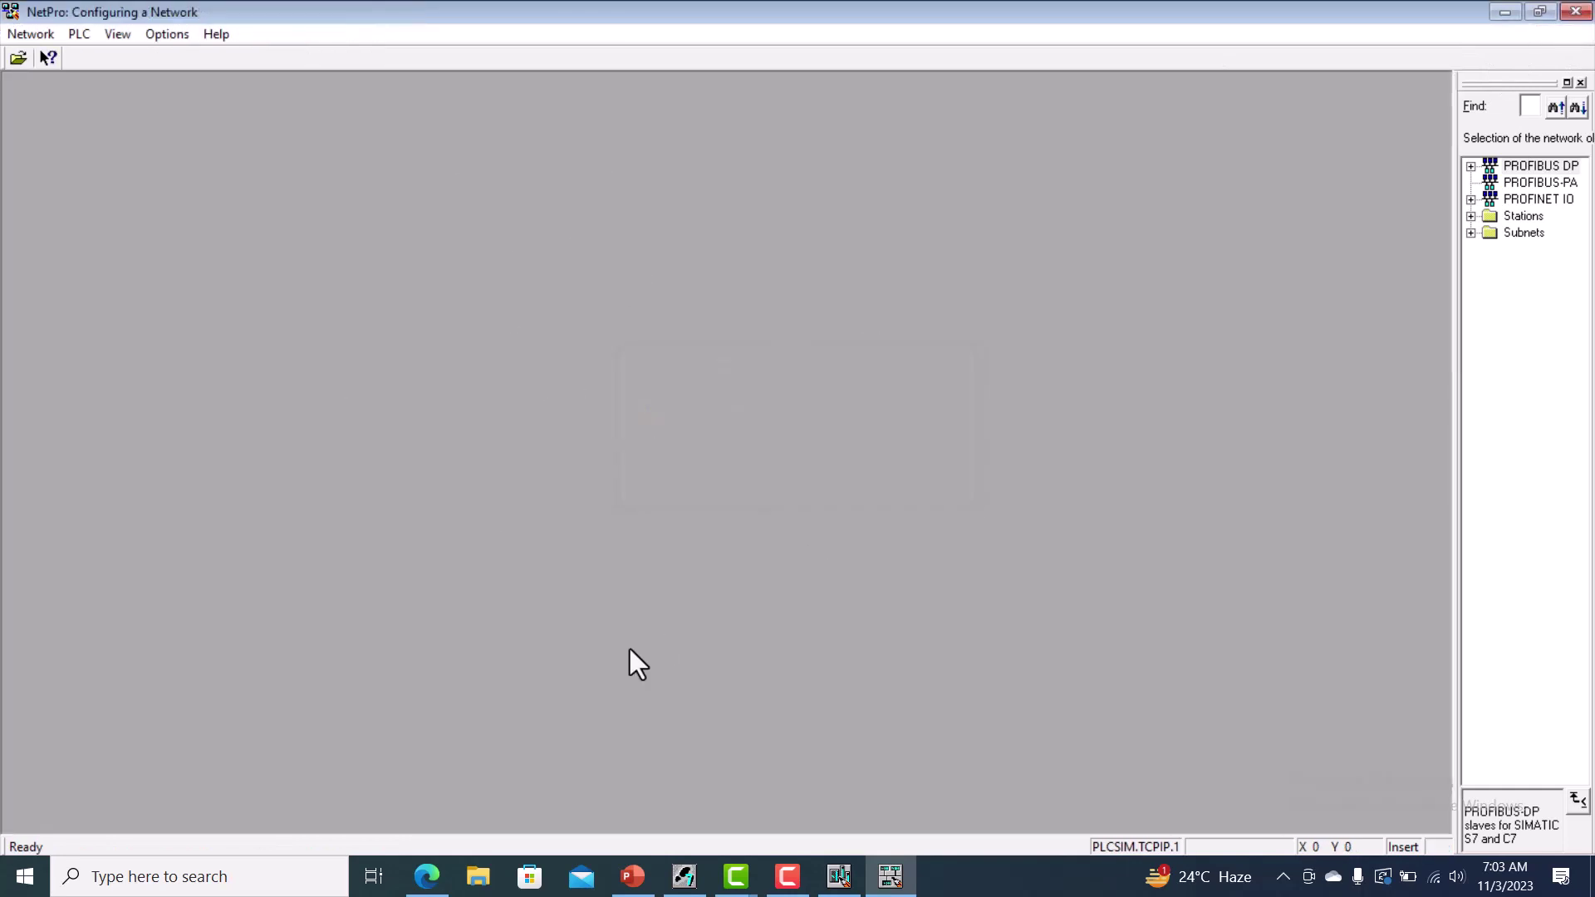
pyautogui.click(840, 877)
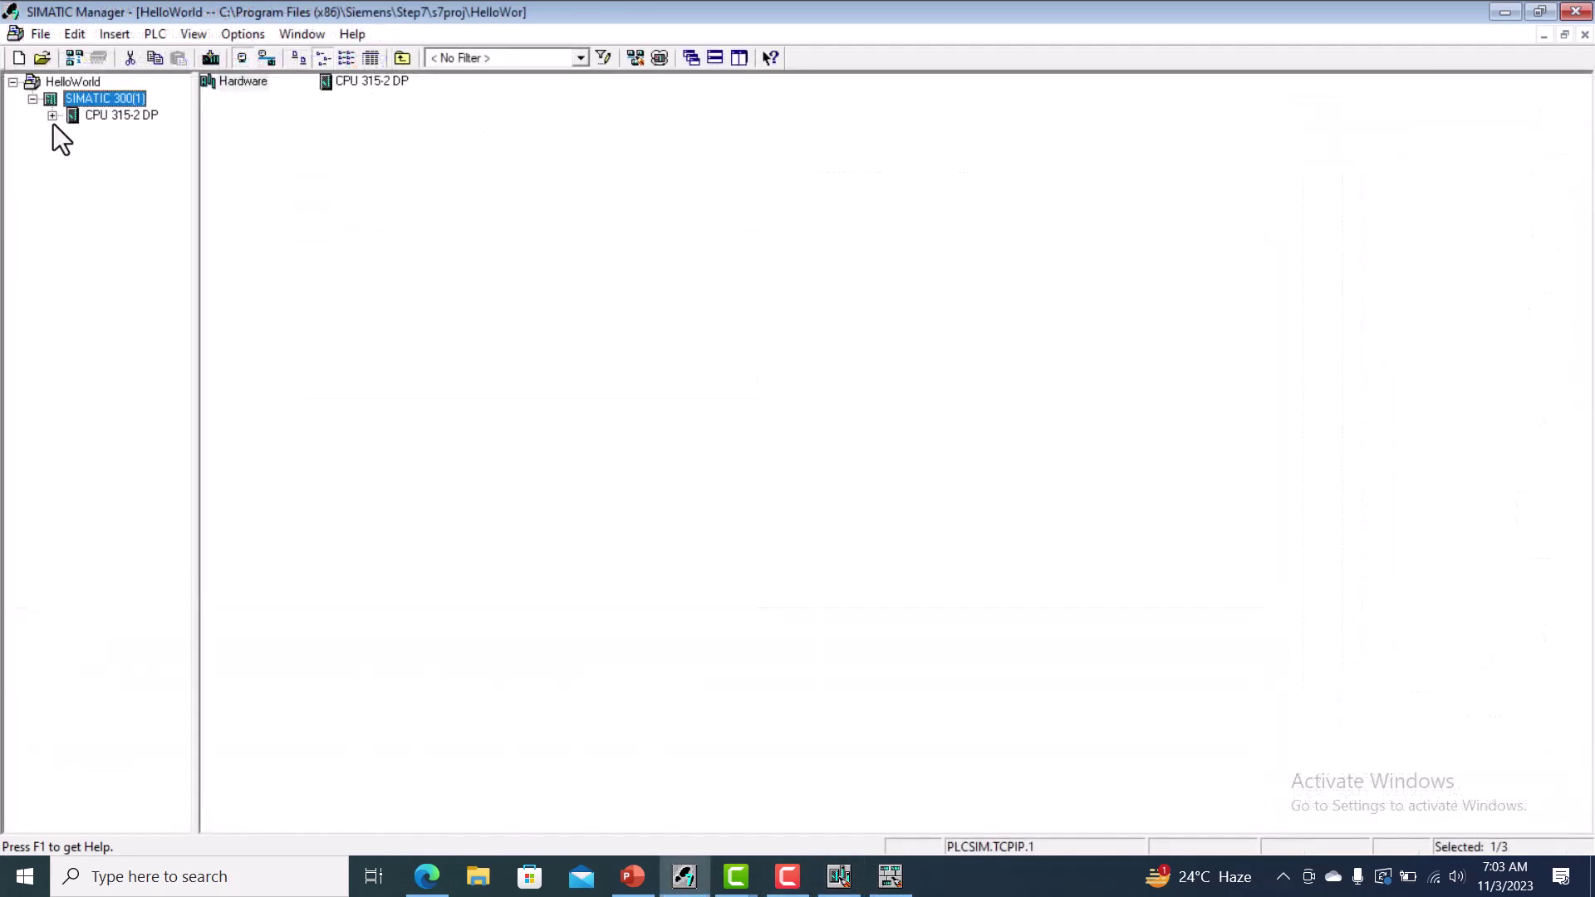
# - Expand CPU 315-2 DP and S7 Program(1), then open Blocks to show OB1
pyautogui.click(51, 116)
pyautogui.click(71, 133)
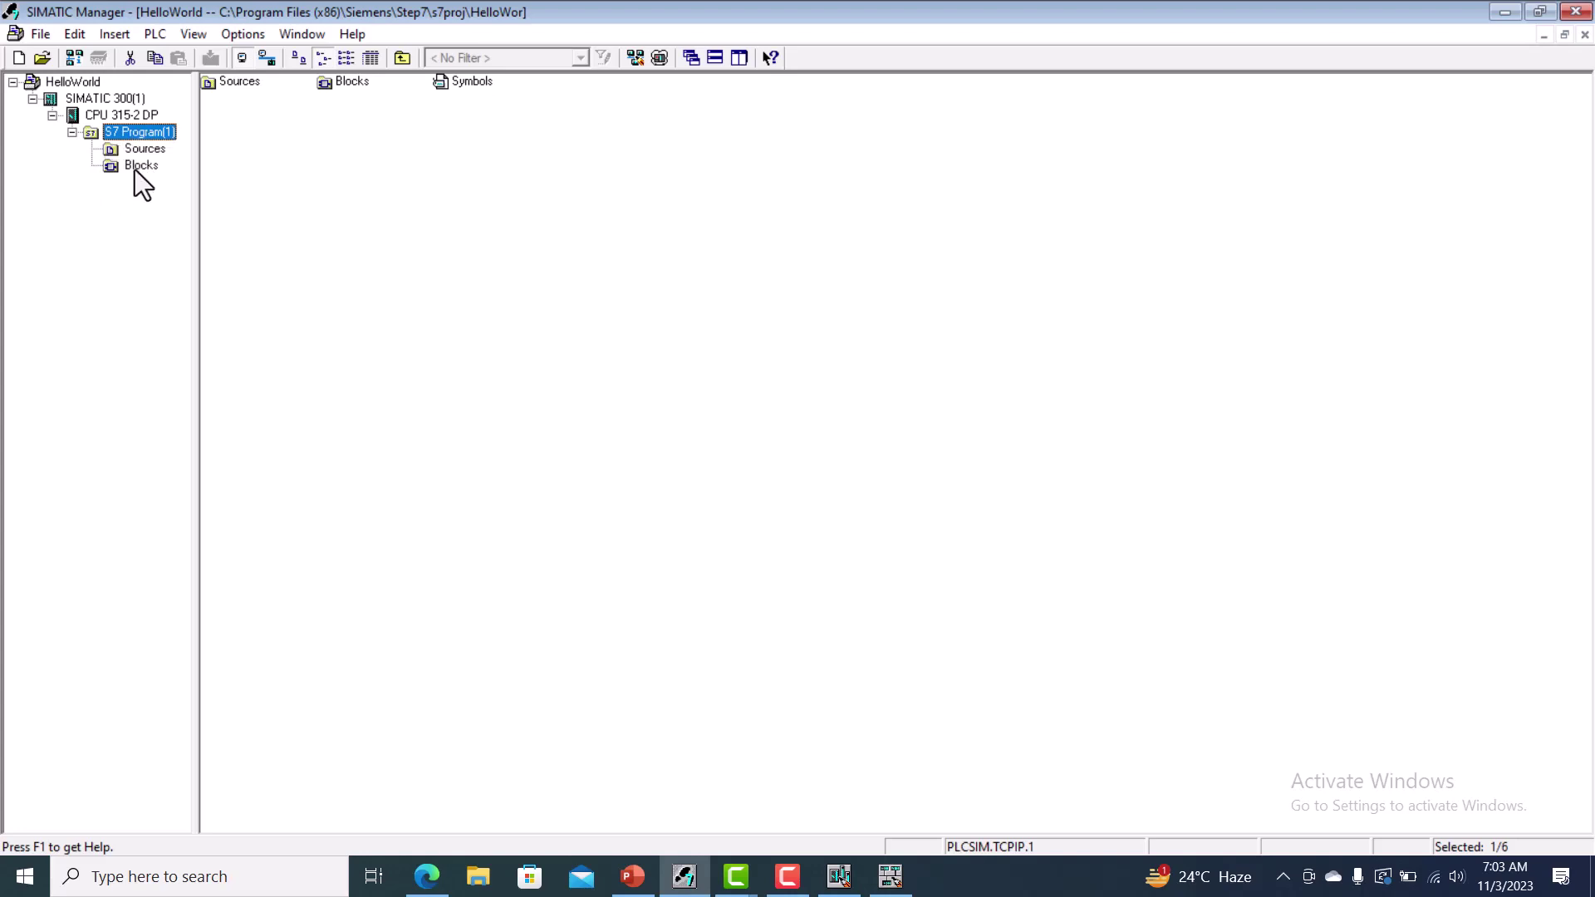
pyautogui.click(135, 168)
# - Open the Blocks folder of S7 Program(1) to list its organization block OB1
pyautogui.click(138, 152)
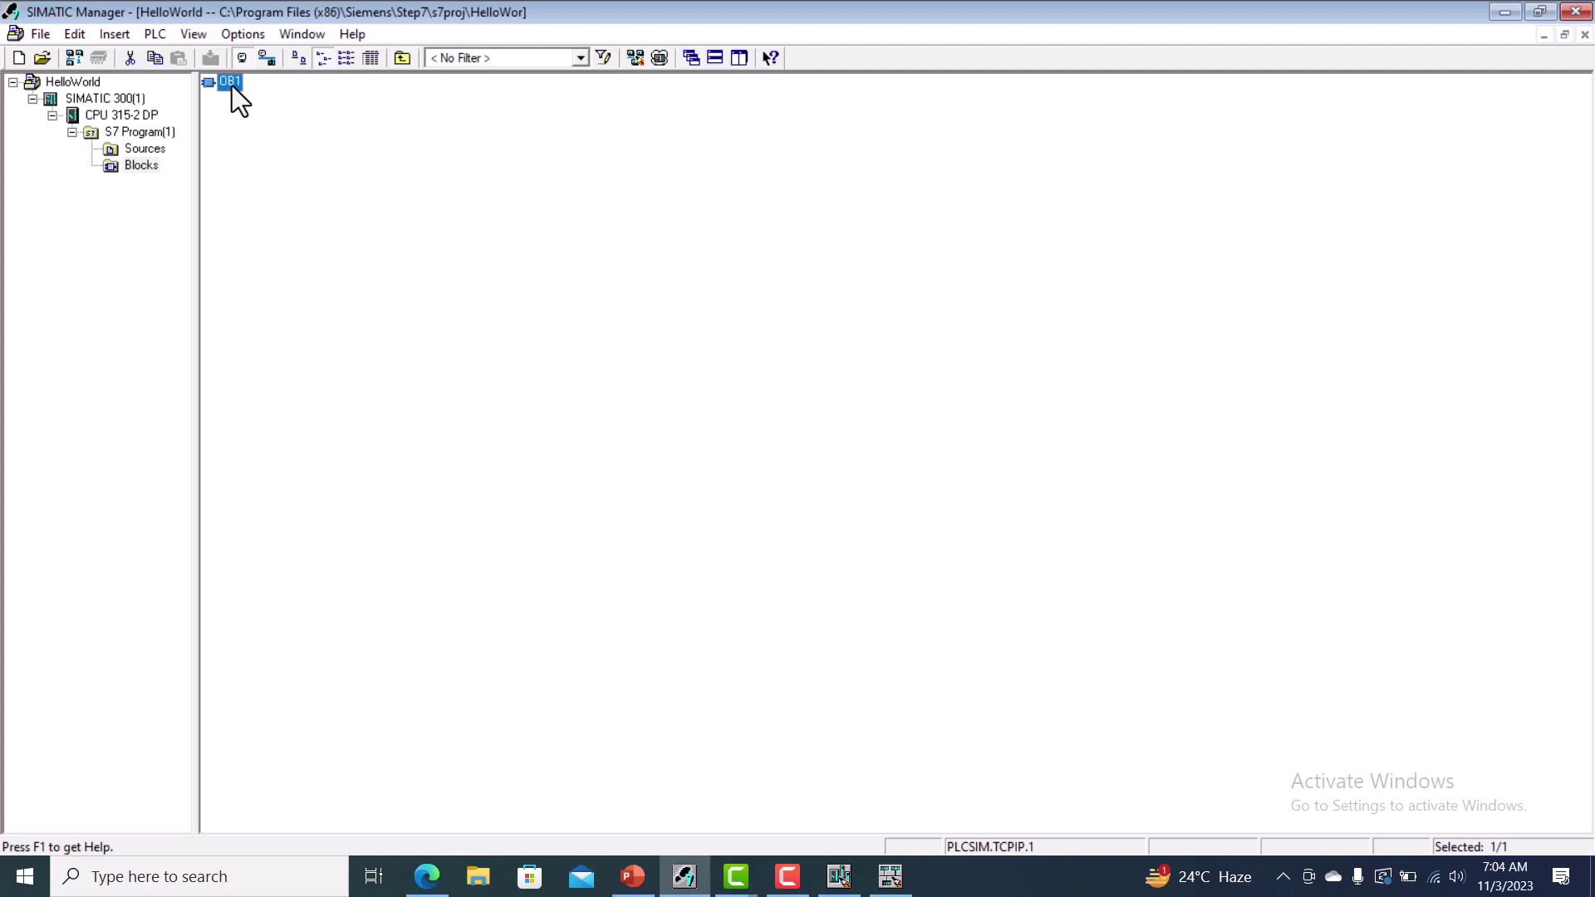
# - Review OB1's properties and language options (STL/LAD/FBD), keeping LAD, and confirm with OK
pyautogui.hotkey('alt', 'Return')
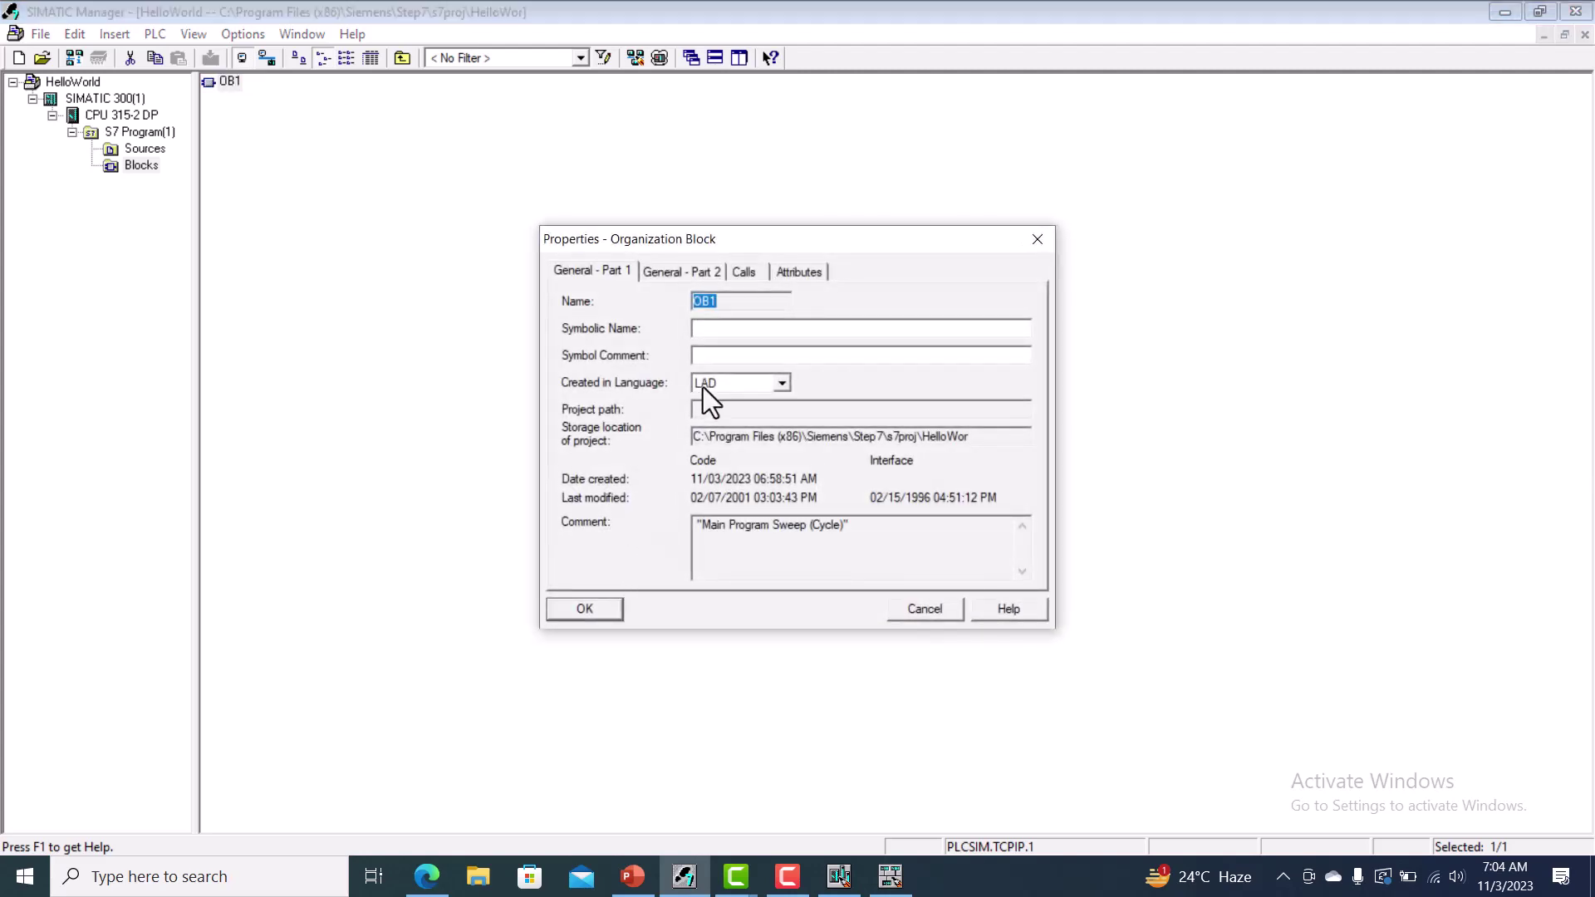
pyautogui.click(781, 383)
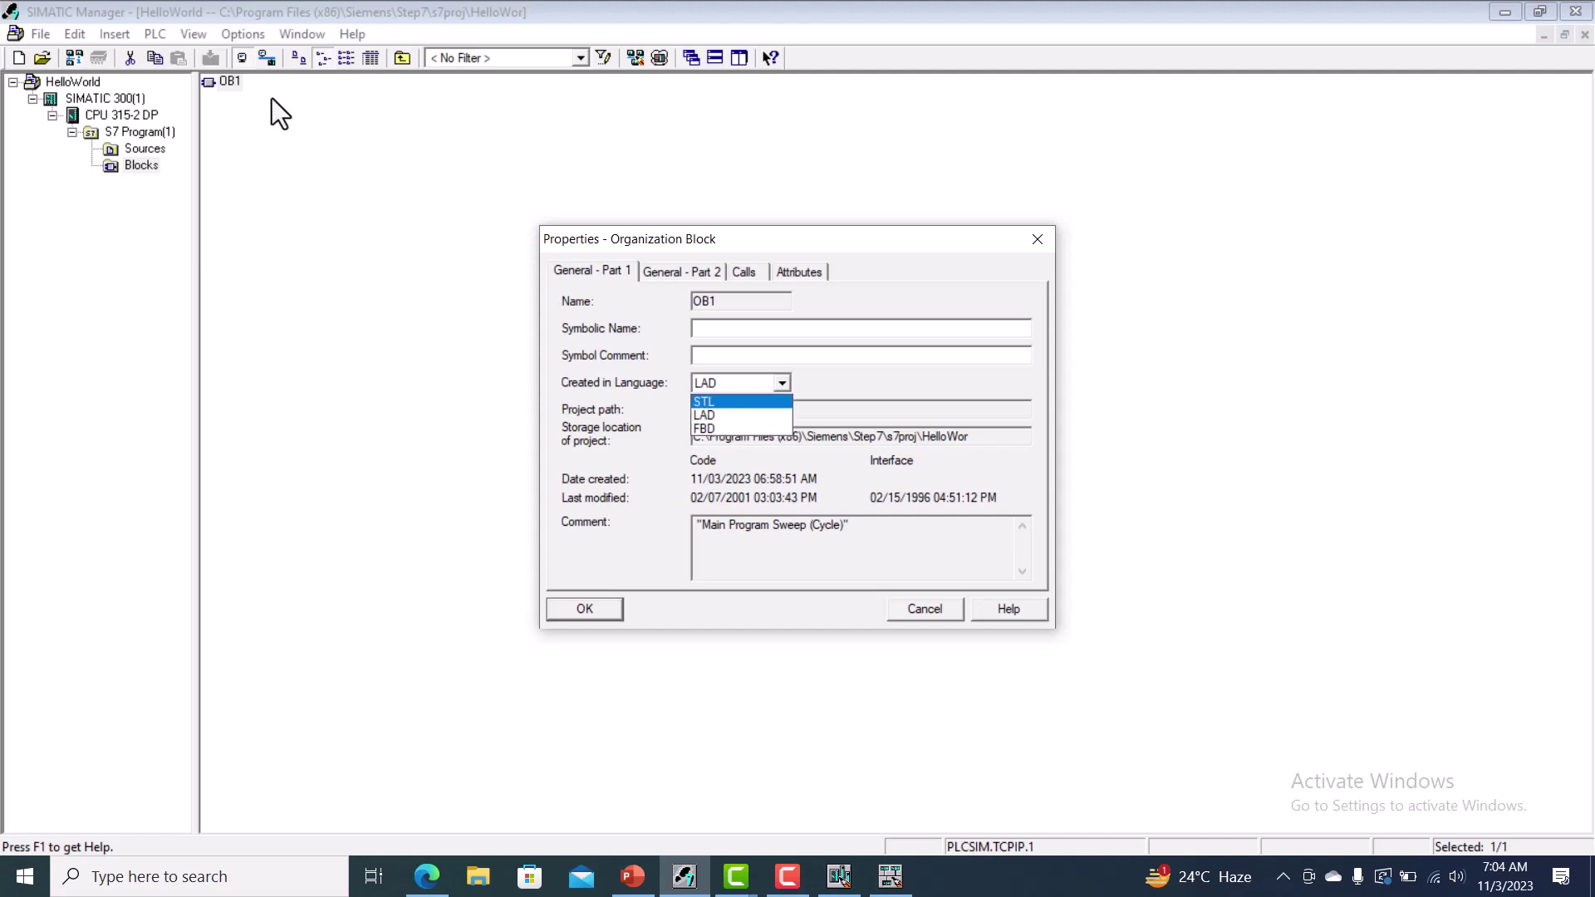
pyautogui.click(565, 619)
pyautogui.click(566, 612)
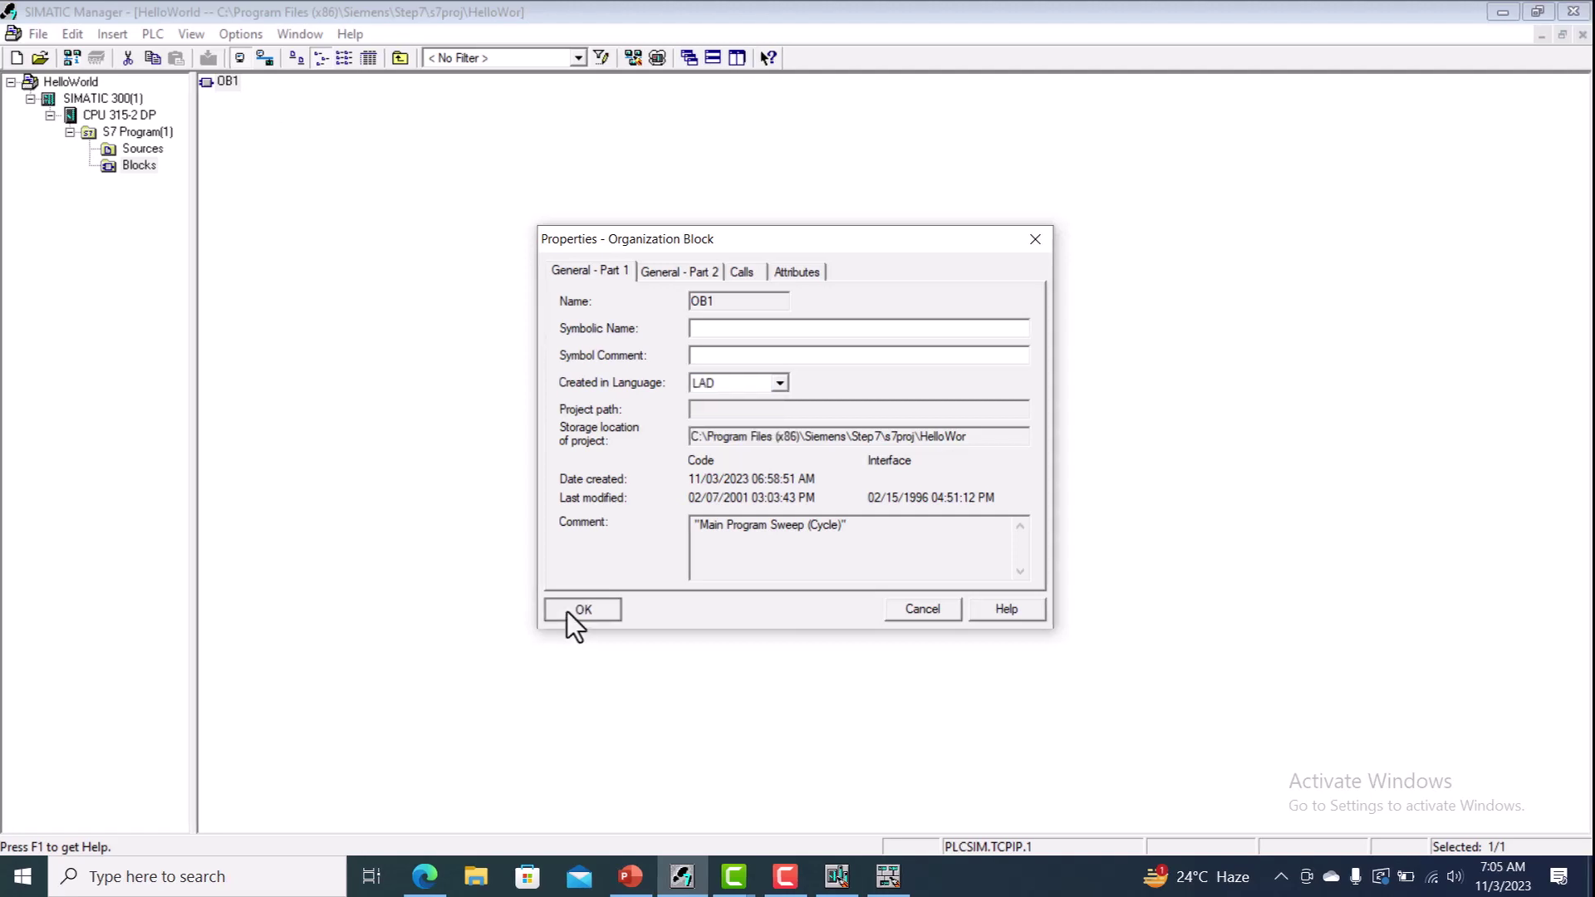